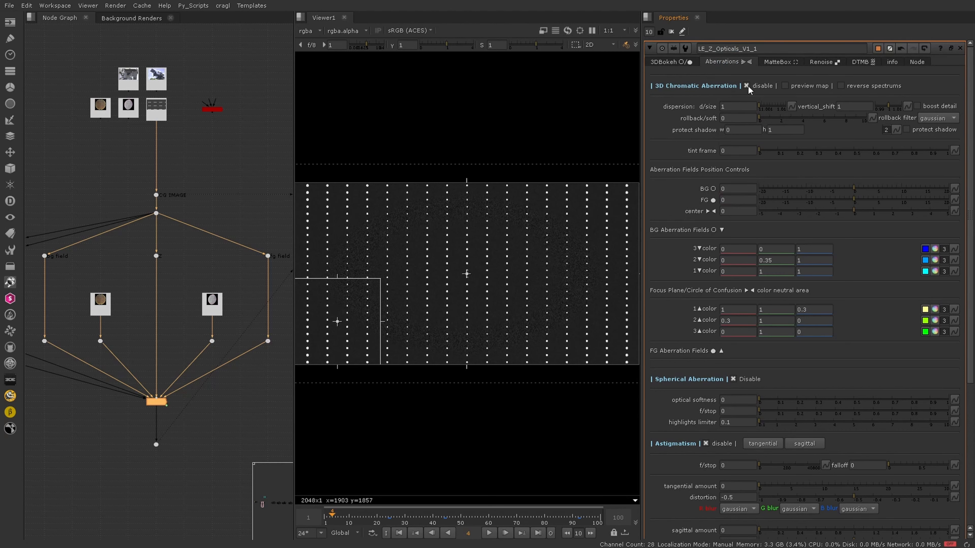
Step: Enable 3D Chromatic Aberration and turn on its preview map
{"action": "left_click", "coordinate": [756, 88]}
{"action": "left_click", "coordinate": [814, 86]}
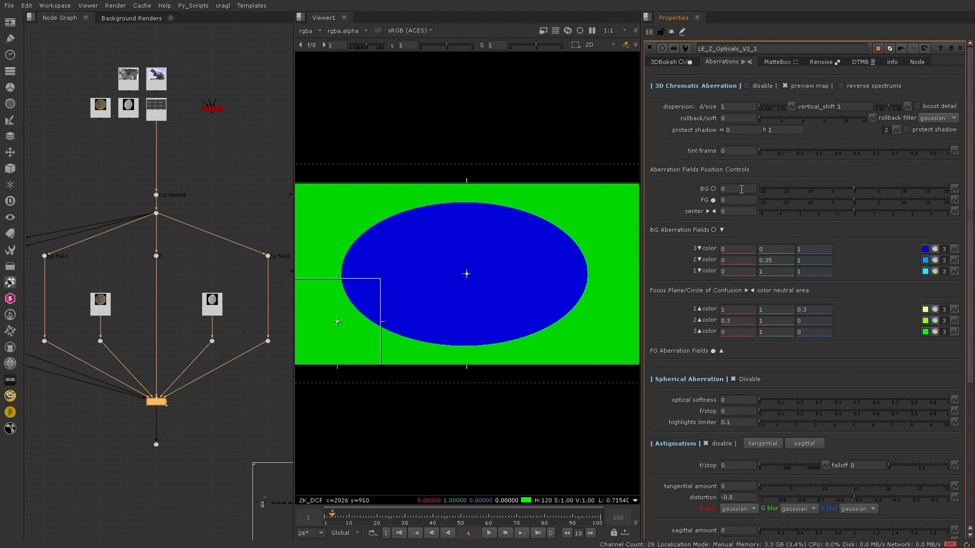
Step: Set the BG aberration field position to 0.1 and the FG position to -0.1
{"action": "left_click", "coordinate": [741, 188]}
{"action": "type", "text": ".1"}
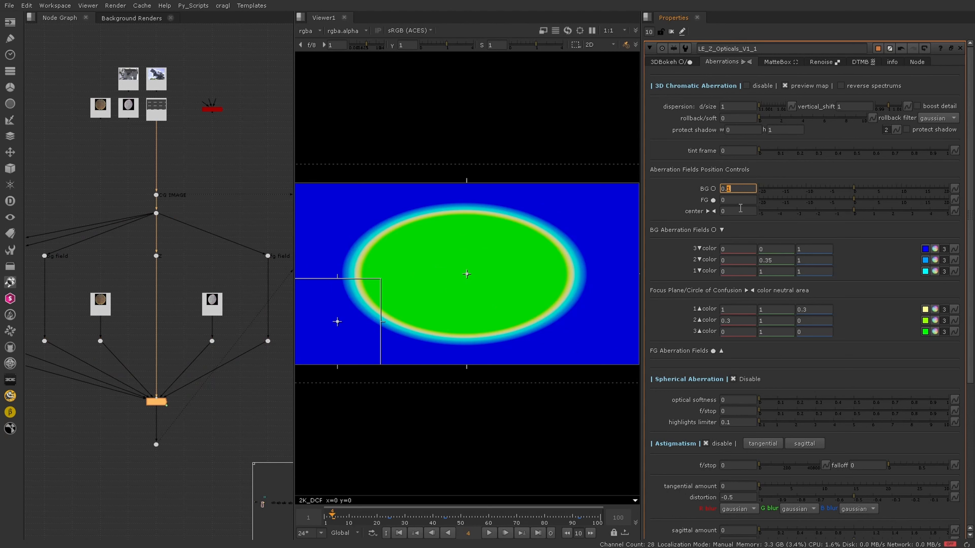
{"action": "left_click", "coordinate": [742, 202]}
{"action": "type", "text": "."}
{"action": "key", "text": "Down"}
{"action": "key", "text": "Up"}
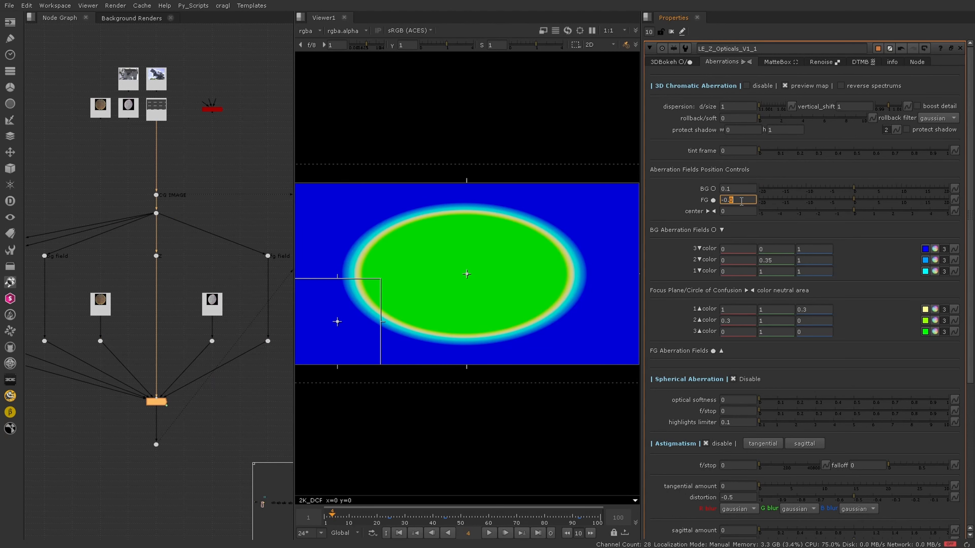
{"action": "key", "text": "Down"}
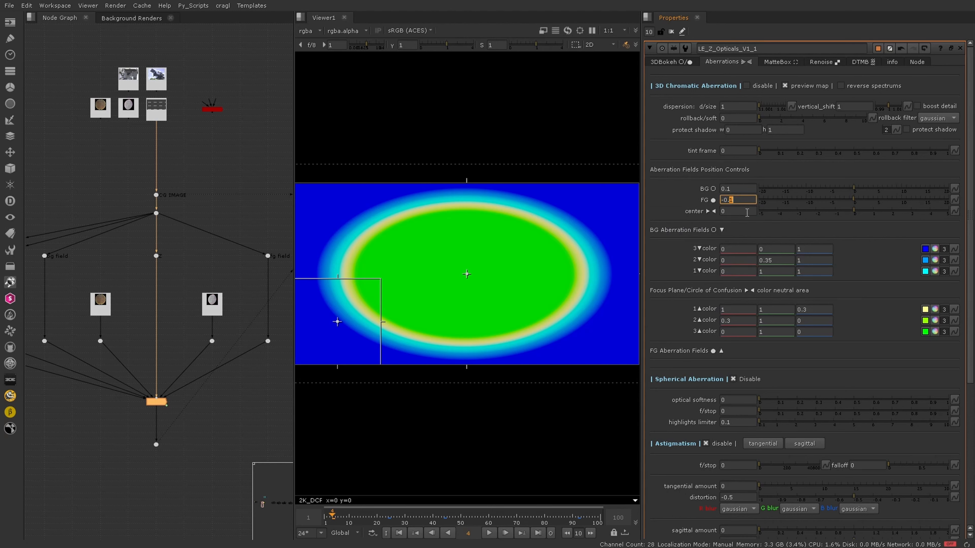
Step: Reset the center, BG and FG aberration field positions to 0
{"action": "left_click", "coordinate": [747, 212]}
{"action": "type", "text": "-0.0"}
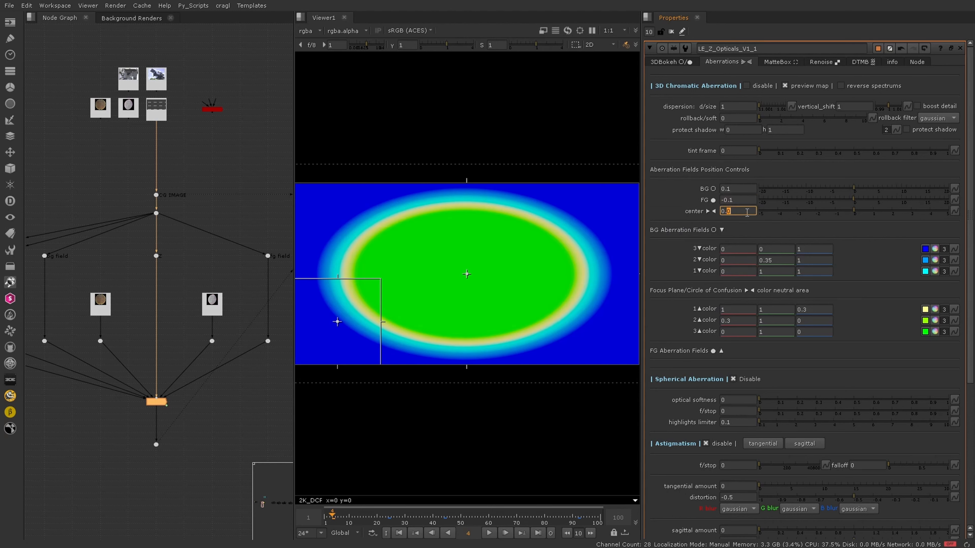
{"action": "left_click", "coordinate": [670, 202]}
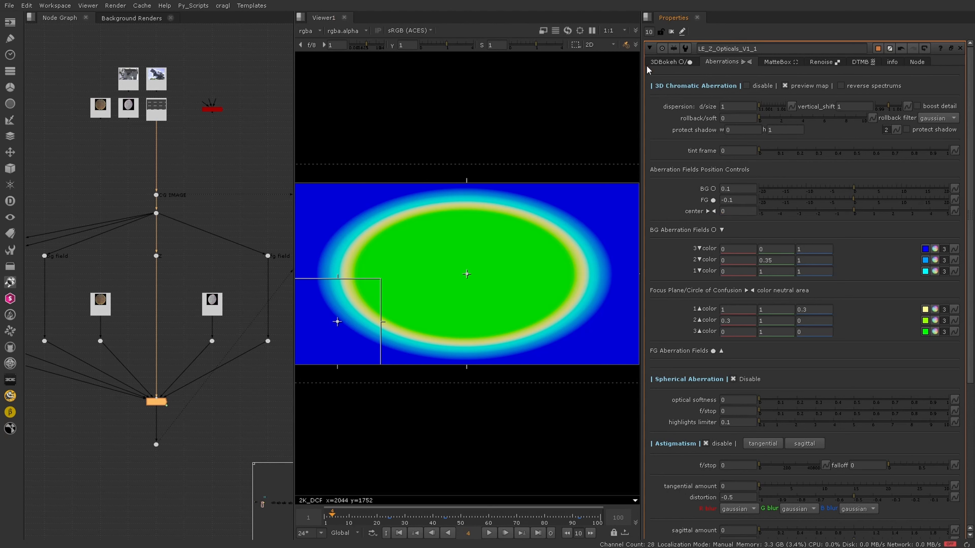
{"action": "left_click", "coordinate": [733, 188]}
{"action": "type", "text": "0"}
{"action": "left_click_drag", "start_coordinate": [741, 203], "coordinate": [689, 206]}
{"action": "type", "text": "0"}
{"action": "key", "text": "Return"}
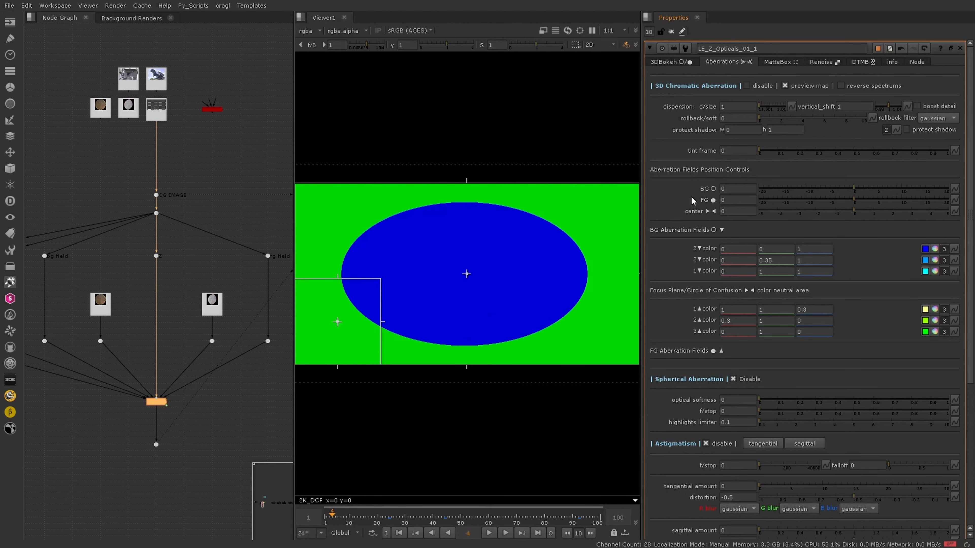
Step: Drag the focal point sampler onto the ellipse's upper-left edge in the viewer
{"action": "left_click", "coordinate": [681, 62]}
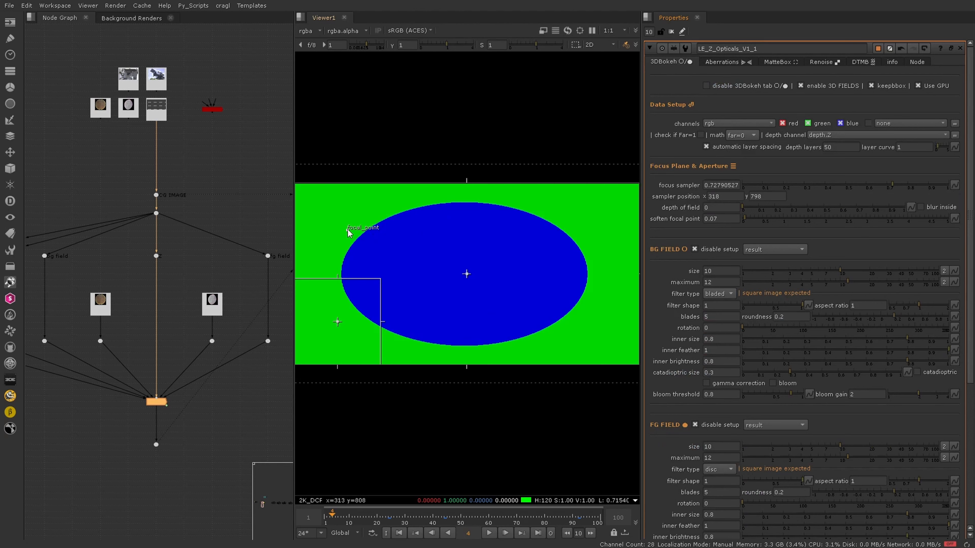
{"action": "left_click_drag", "start_coordinate": [348, 231], "coordinate": [361, 239]}
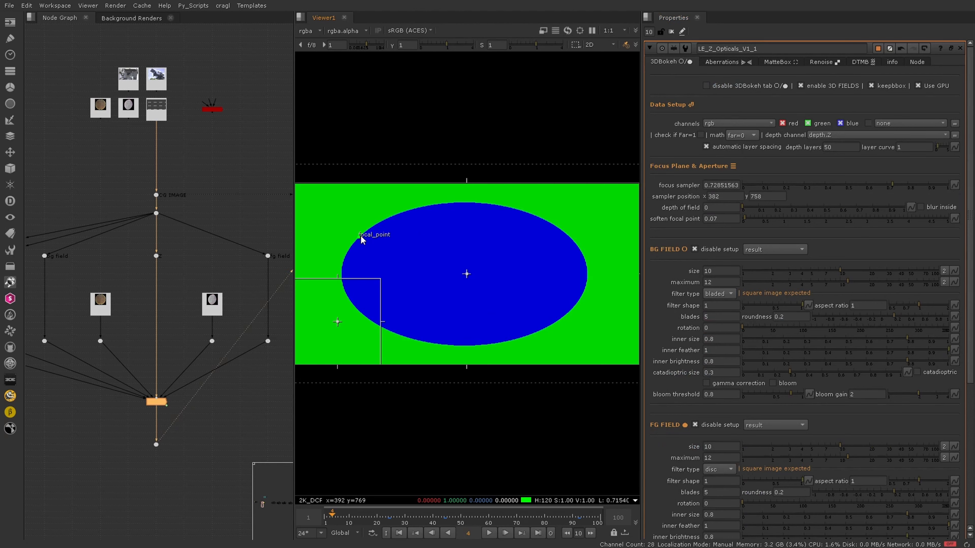
{"action": "left_click_drag", "start_coordinate": [362, 239], "coordinate": [345, 219]}
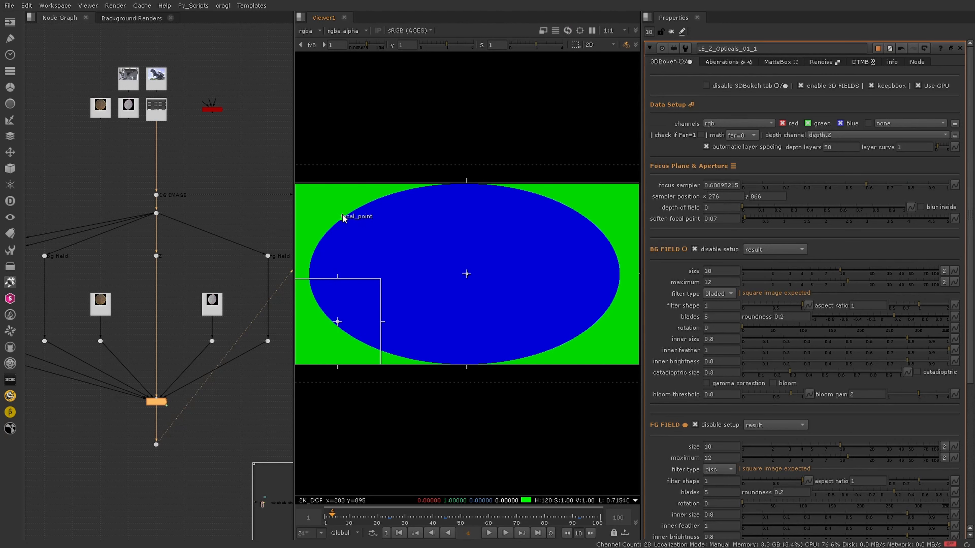
Step: Move the focal point sampler to the upper-right area of the frame and return to the aberration settings
{"action": "left_click", "coordinate": [719, 64]}
{"action": "left_click", "coordinate": [670, 64]}
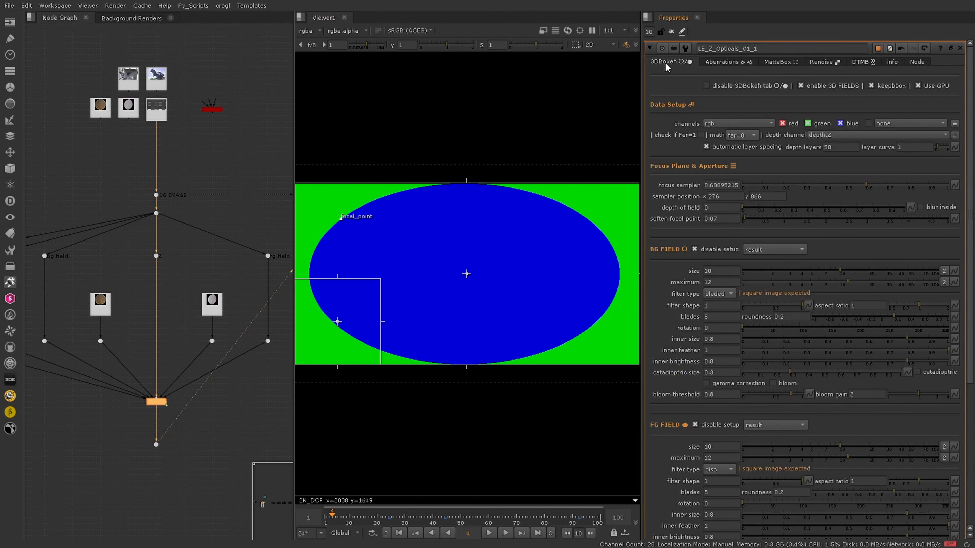
{"action": "left_click", "coordinate": [718, 64]}
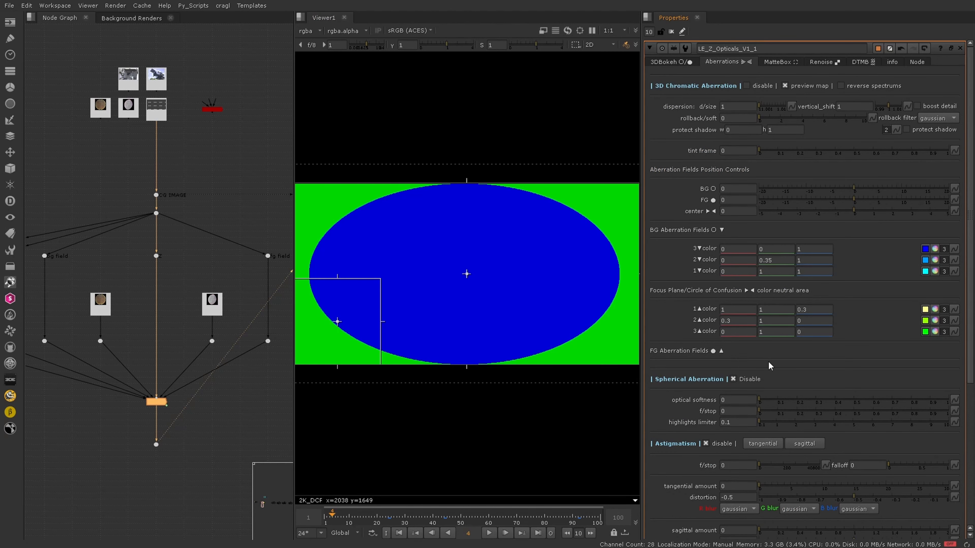
{"action": "left_click", "coordinate": [676, 63]}
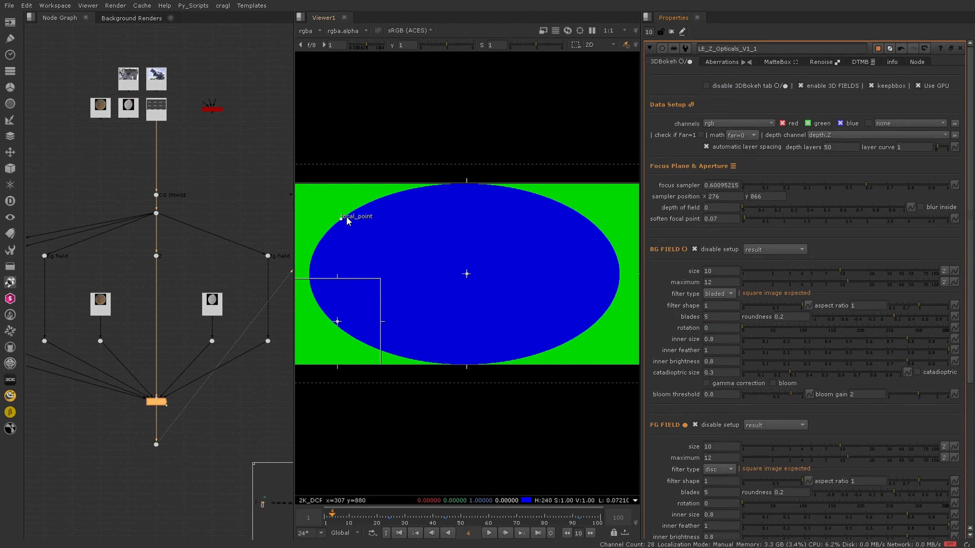
{"action": "left_click_drag", "start_coordinate": [535, 218], "coordinate": [584, 223]}
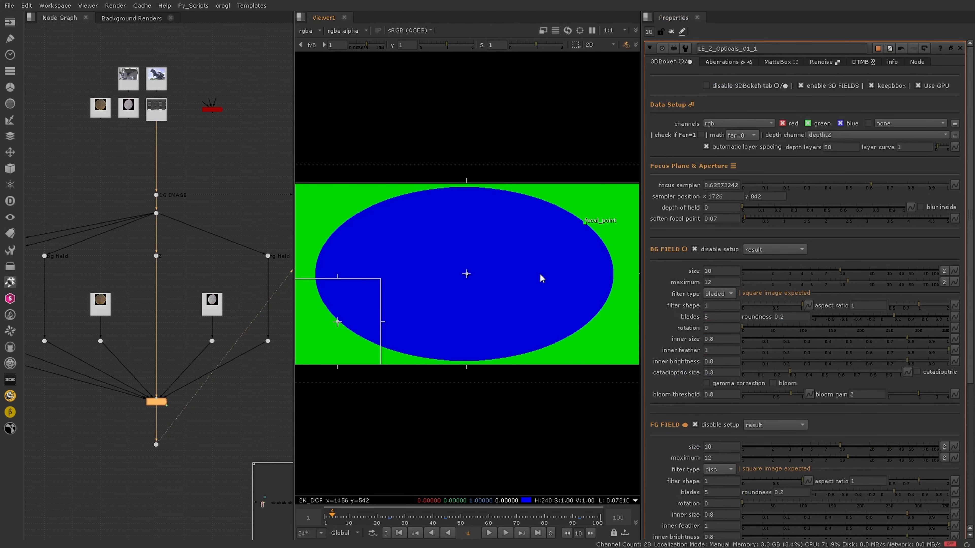
{"action": "left_click", "coordinate": [738, 62]}
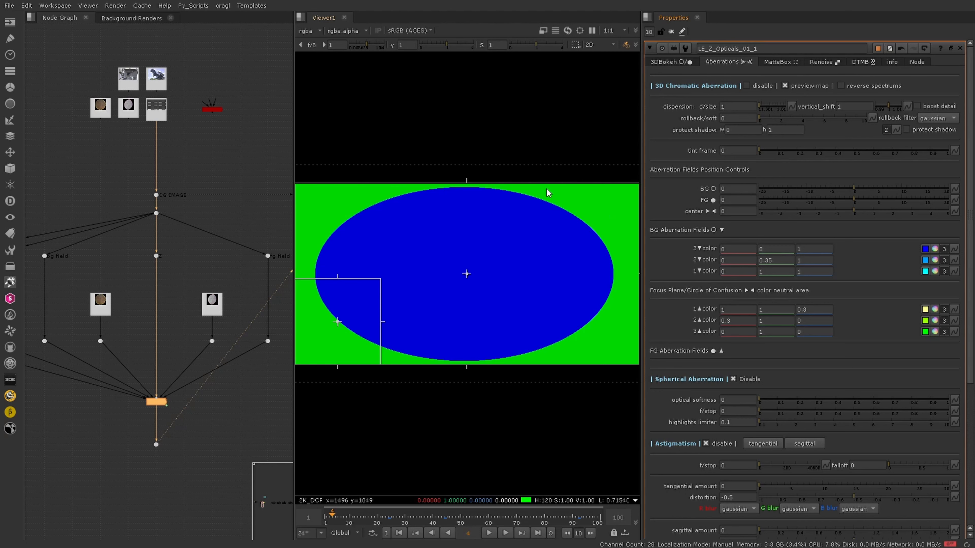
Step: Set the BG aberration field position to 0.1 and the FG position to 0.1
{"action": "left_click", "coordinate": [739, 188]}
{"action": "type", "text": "0.1"}
{"action": "key", "text": "Return"}
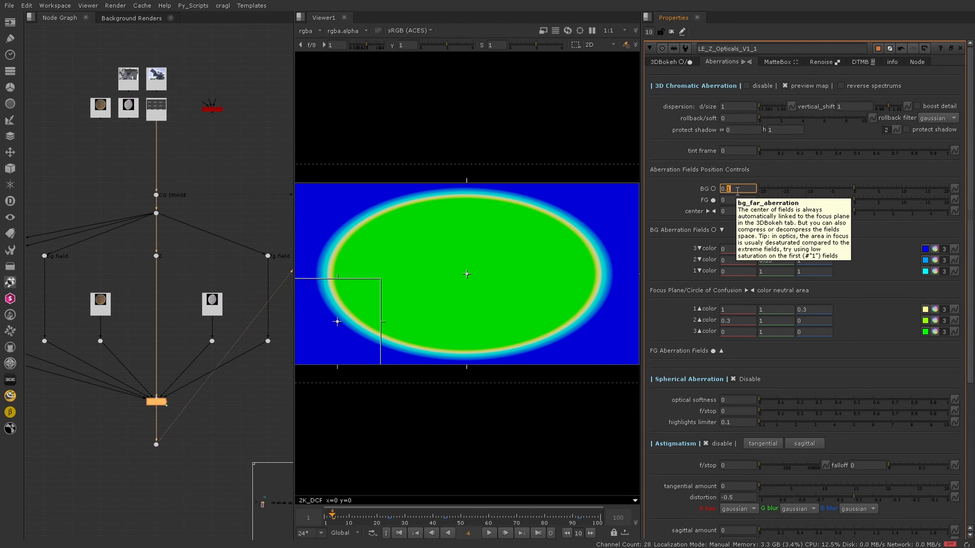
{"action": "left_click", "coordinate": [738, 200]}
{"action": "type", "text": "-0.1"}
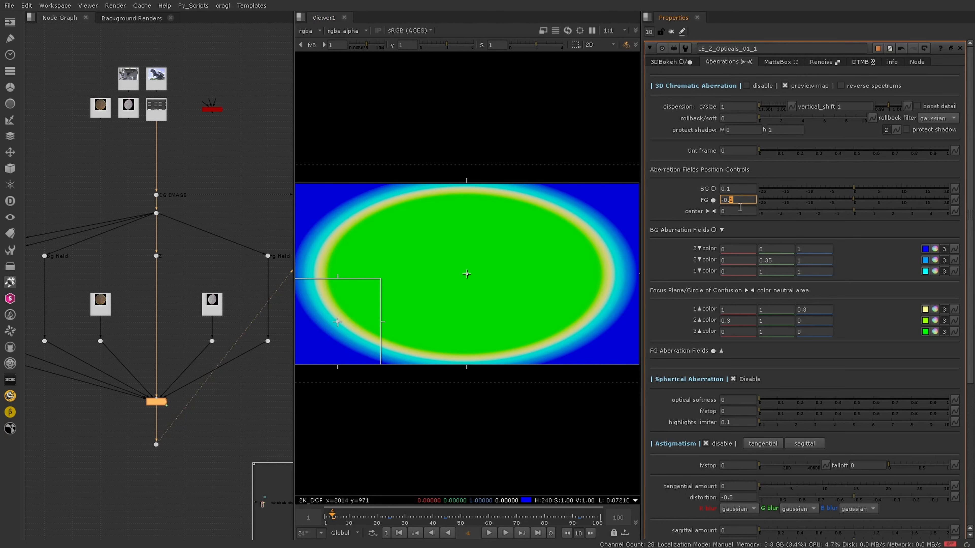
{"action": "key", "text": "Up"}
{"action": "key", "text": "Up"}
Step: Set the BG aberration field position to -0.1
{"action": "left_click", "coordinate": [738, 189]}
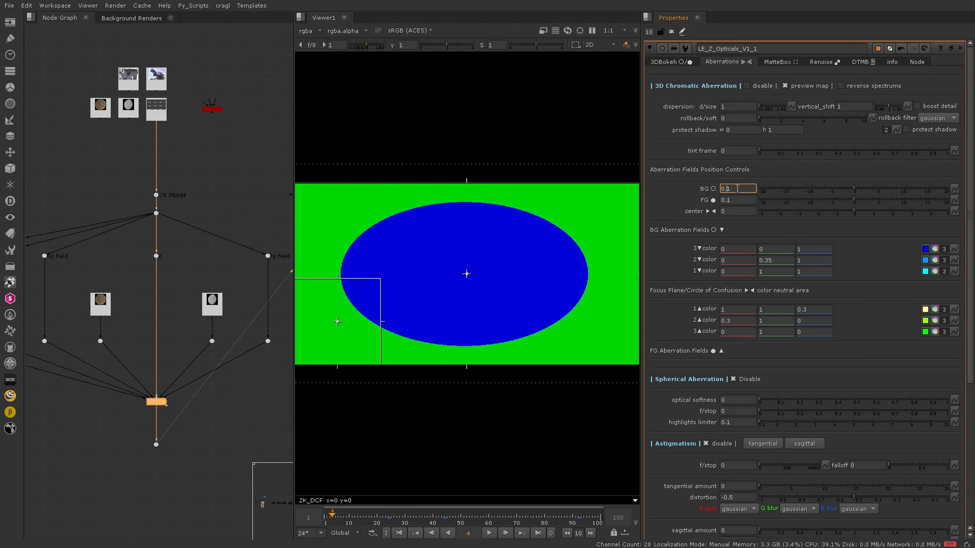
{"action": "key", "text": "Down"}
{"action": "key", "text": "Down"}
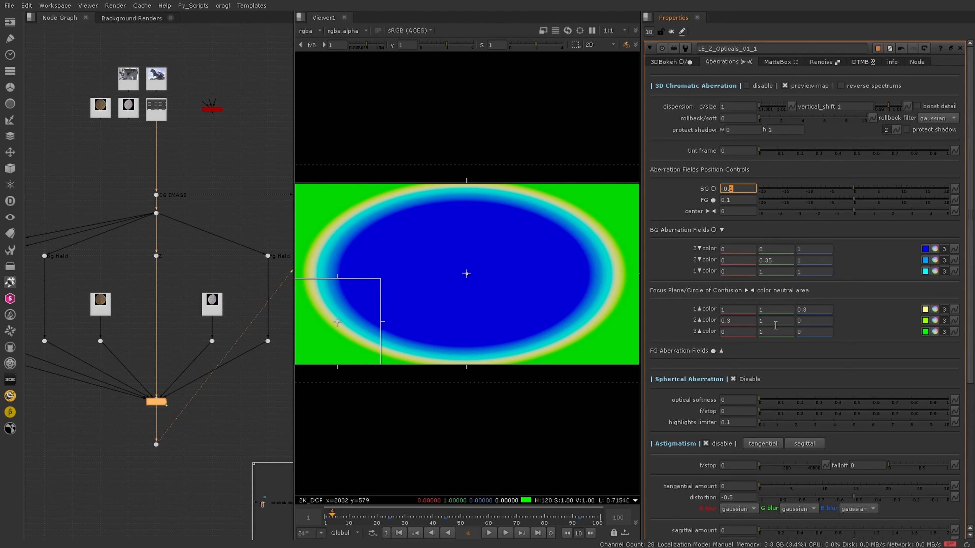
Step: Review the 3DBokeh focus plane and field settings
{"action": "left_click", "coordinate": [685, 64]}
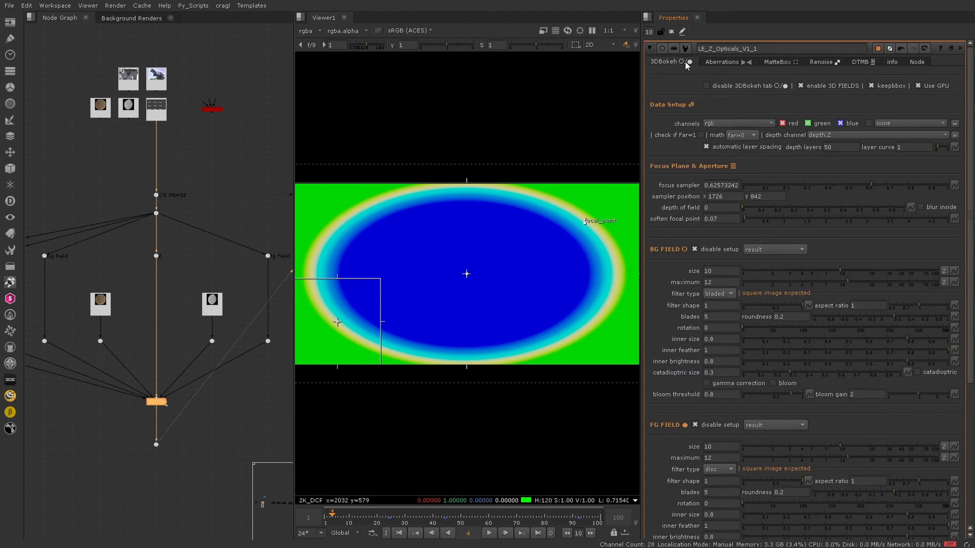
{"action": "scroll", "coordinate": [705, 219], "scroll_direction": "down", "scroll_amount": 2}
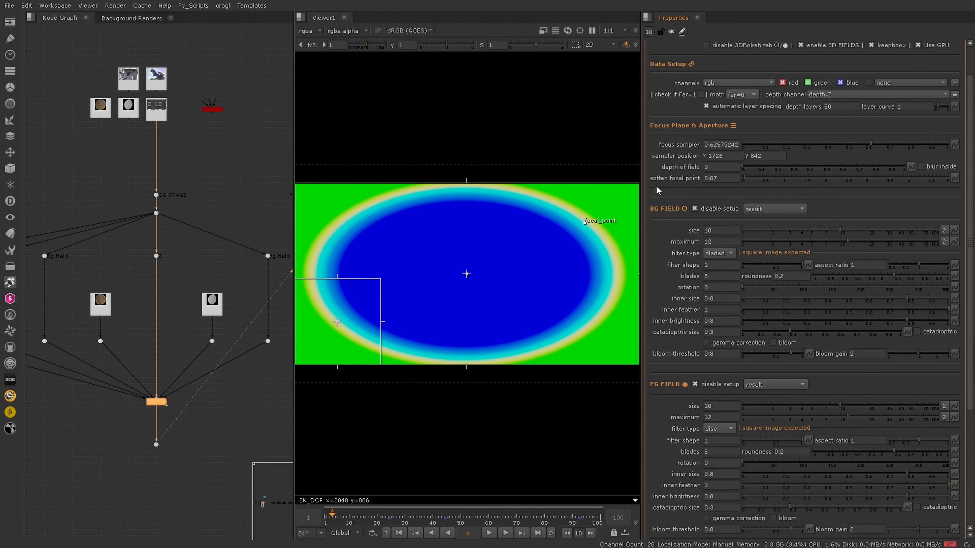
{"action": "scroll", "coordinate": [658, 190], "scroll_direction": "up", "scroll_amount": 2}
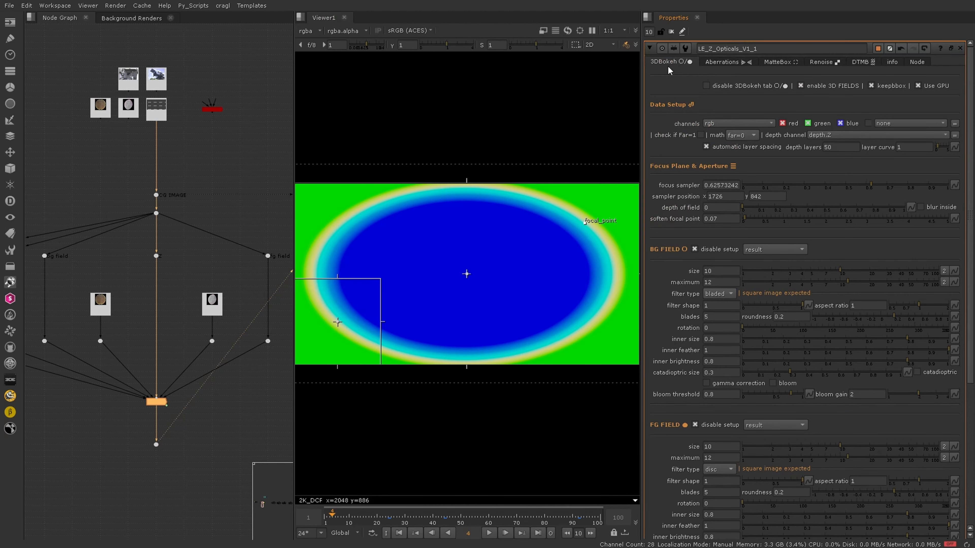
{"action": "left_click", "coordinate": [732, 62]}
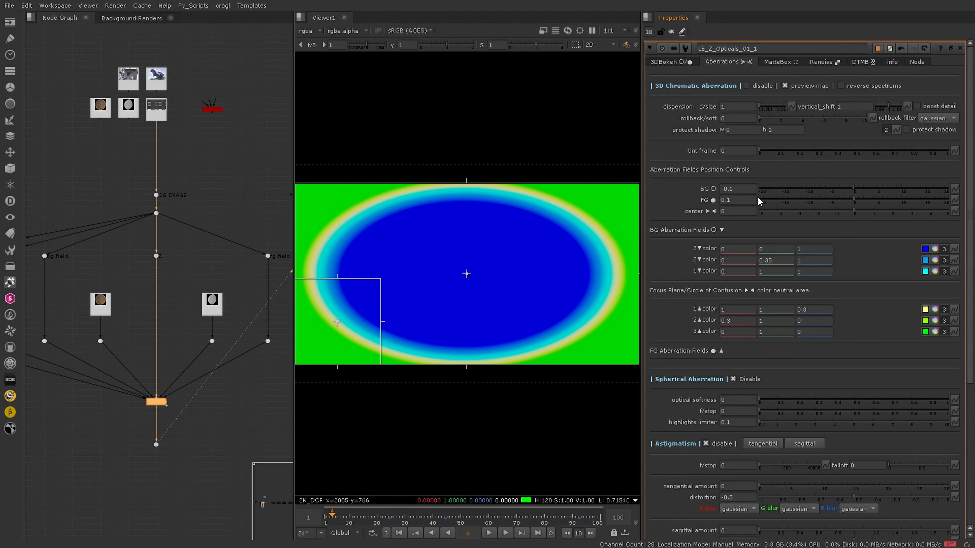
Step: Step the BG aberration field position to 0.1 and the FG position to -0.2
{"action": "left_click", "coordinate": [743, 191]}
{"action": "key", "text": "Up"}
{"action": "key", "text": "Down"}
{"action": "key", "text": "Down"}
{"action": "key", "text": "Down"}
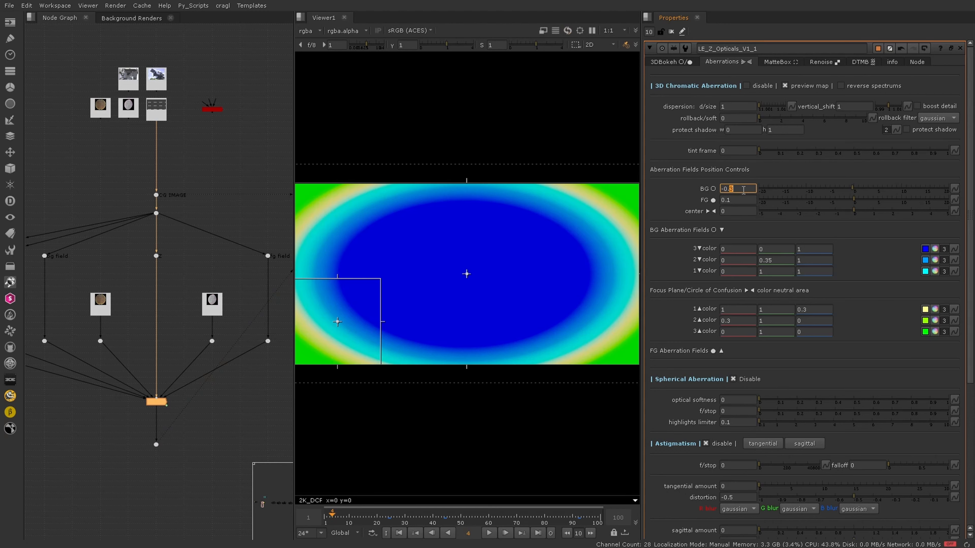
{"action": "key", "text": "Up"}
{"action": "key", "text": "Up"}
{"action": "key", "text": "Up"}
{"action": "key", "text": "Up"}
{"action": "key", "text": "Up"}
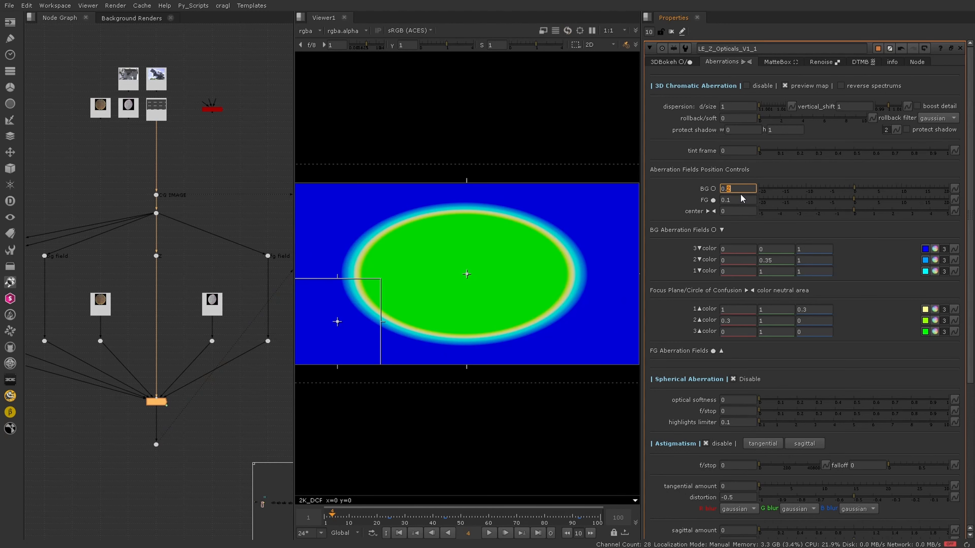
{"action": "key", "text": "Down"}
{"action": "left_click", "coordinate": [740, 200]}
{"action": "key", "text": "Down"}
{"action": "key", "text": "Down"}
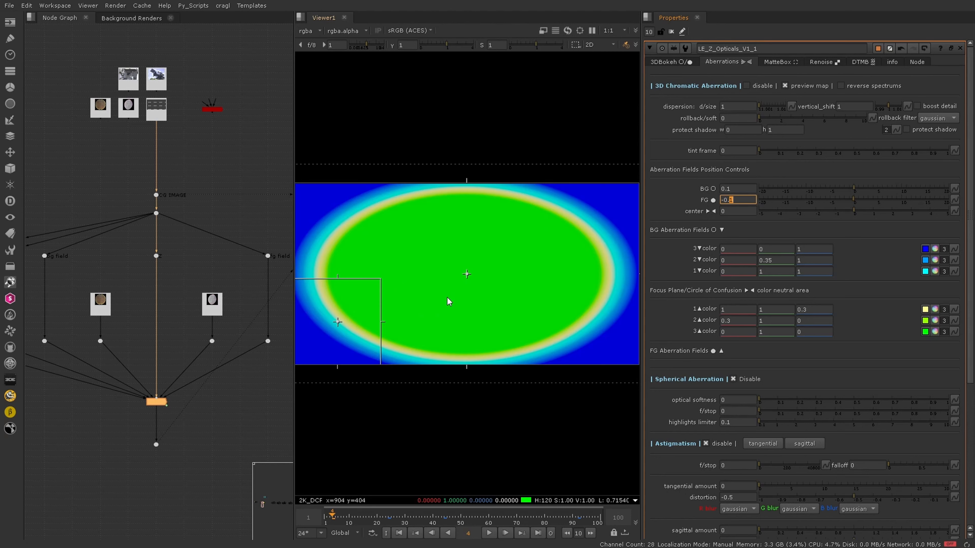
{"action": "key", "text": "Down"}
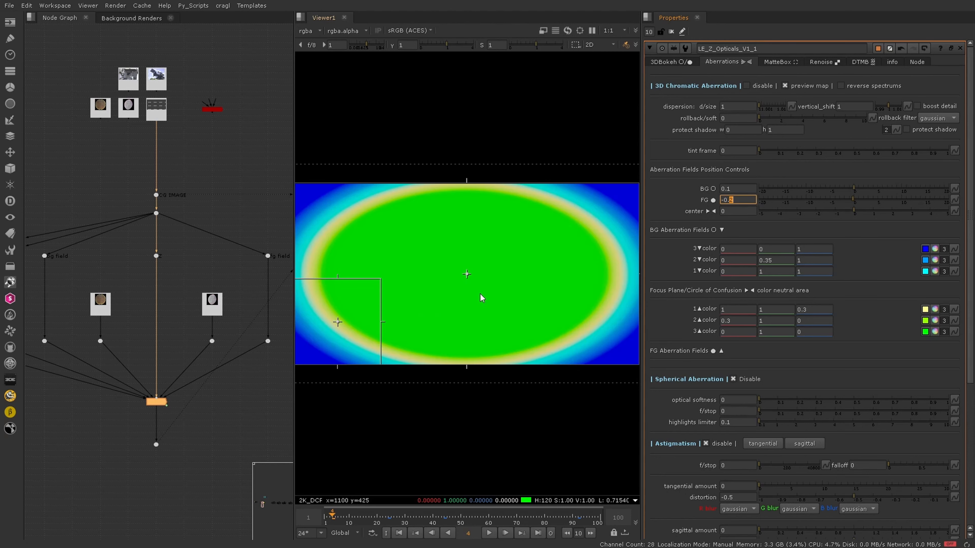
Step: Raise the BG aberration field position to 0.5
{"action": "left_click", "coordinate": [738, 189]}
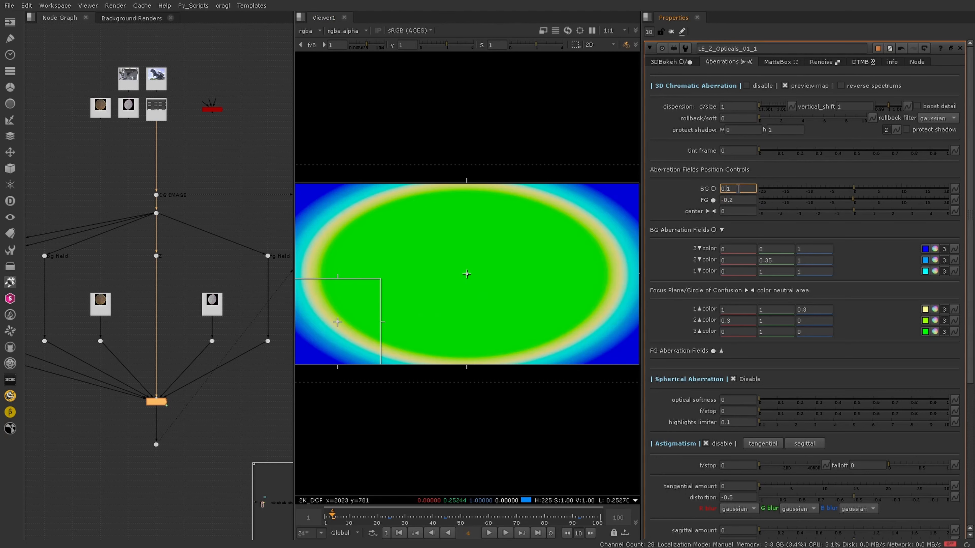
{"action": "key", "text": "Up"}
{"action": "key", "text": "Up"}
{"action": "key", "text": "Up"}
{"action": "key", "text": "Up"}
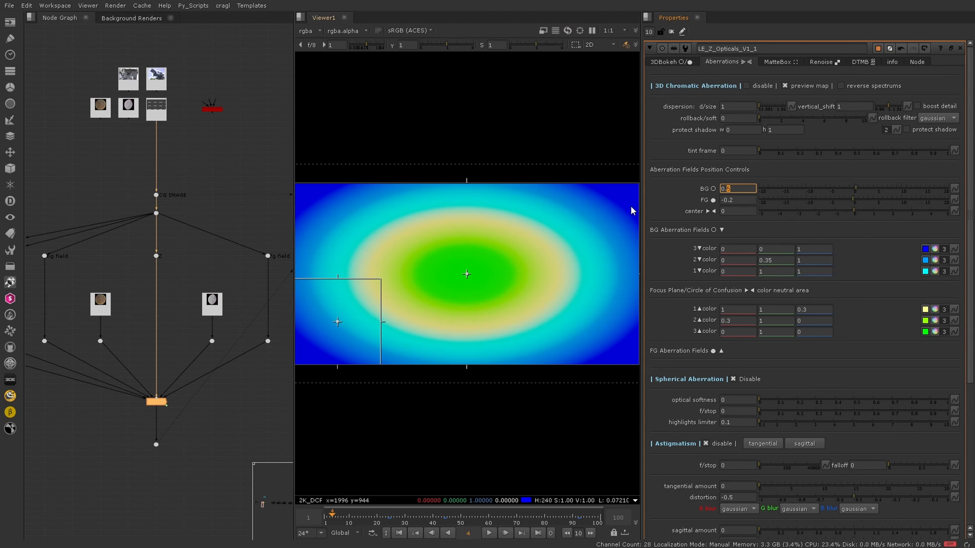
{"action": "left_click", "coordinate": [749, 211]}
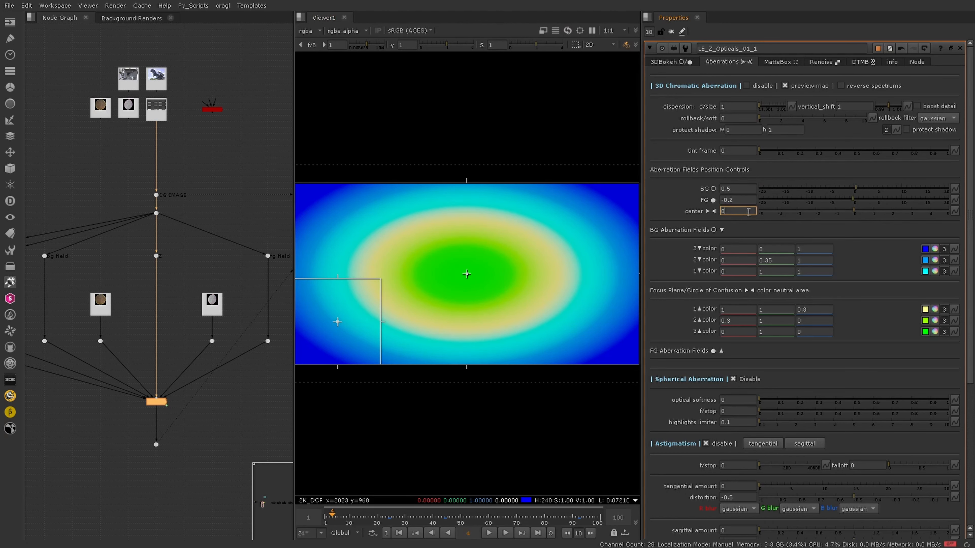
Step: Nudge the focal point sampler slightly upward near the frame's upper-right corner
{"action": "left_click", "coordinate": [675, 61]}
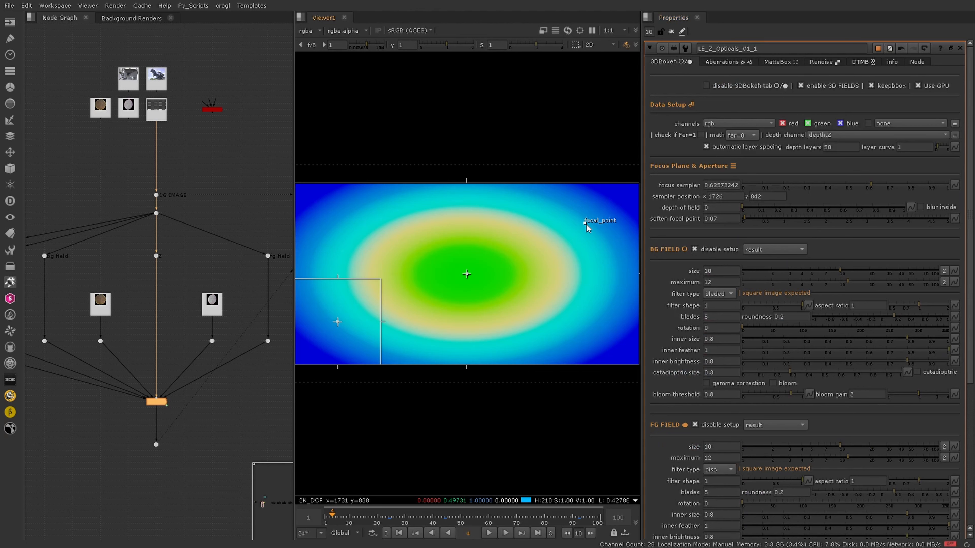
{"action": "mouse_move", "coordinate": [585, 230]}
{"action": "left_mouse_down"}
{"action": "mouse_move", "coordinate": [578, 232]}
{"action": "mouse_move", "coordinate": [615, 208]}
{"action": "mouse_move", "coordinate": [597, 226]}
{"action": "mouse_move", "coordinate": [582, 218]}
{"action": "left_mouse_up"}
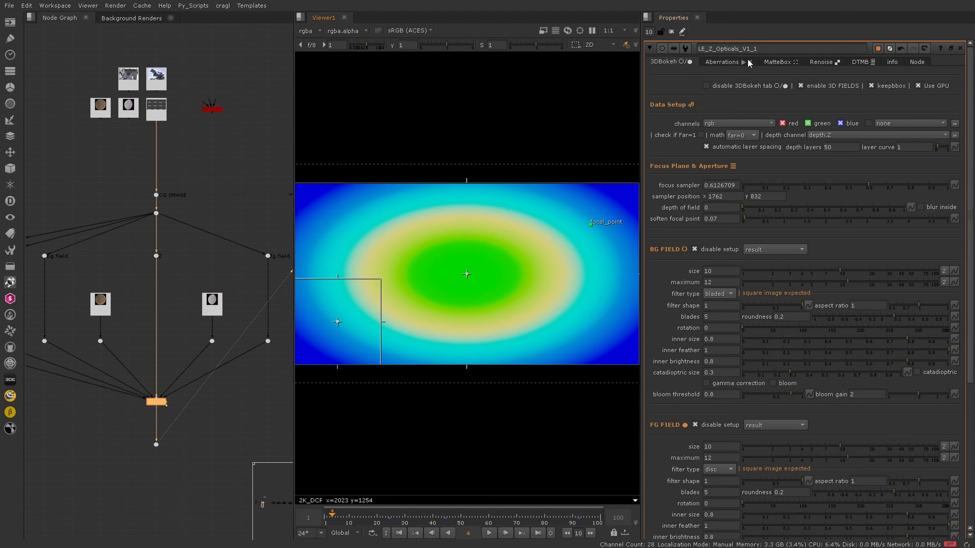
{"action": "left_click", "coordinate": [729, 62]}
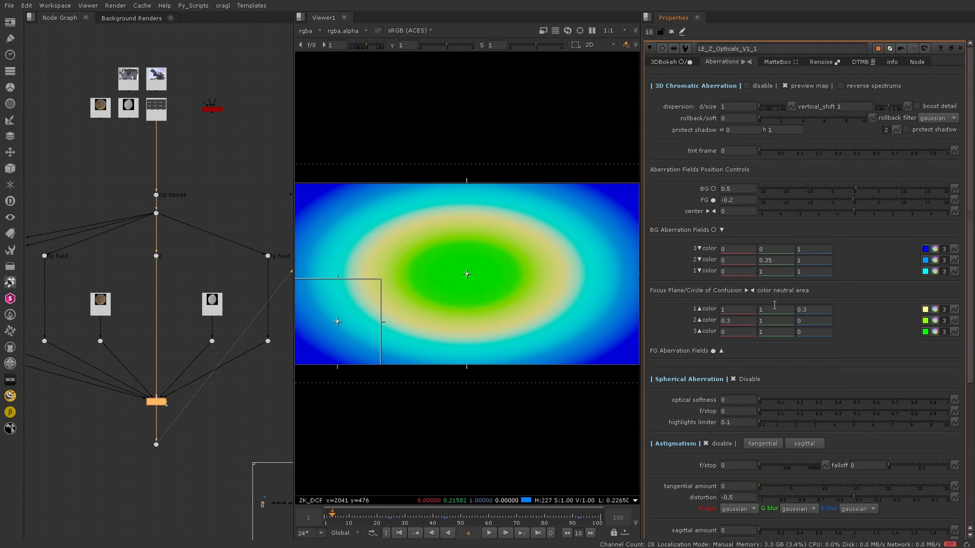
Step: Adjust the middle component of the first focus-plane aberration color up and down
{"action": "left_click", "coordinate": [772, 309]}
{"action": "key", "text": "Down"}
{"action": "key", "text": "Up"}
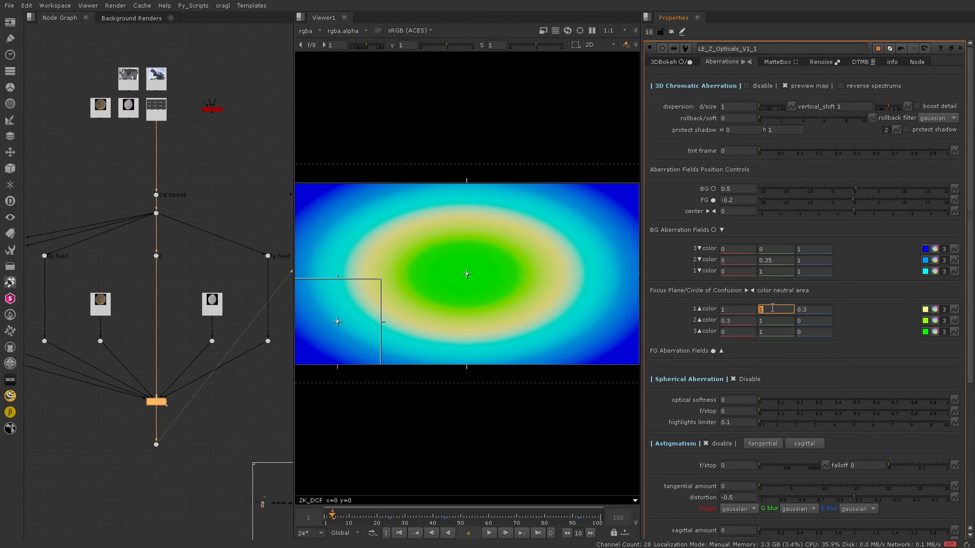
{"action": "key", "text": "Down"}
{"action": "key", "text": "Up"}
{"action": "key", "text": "Down"}
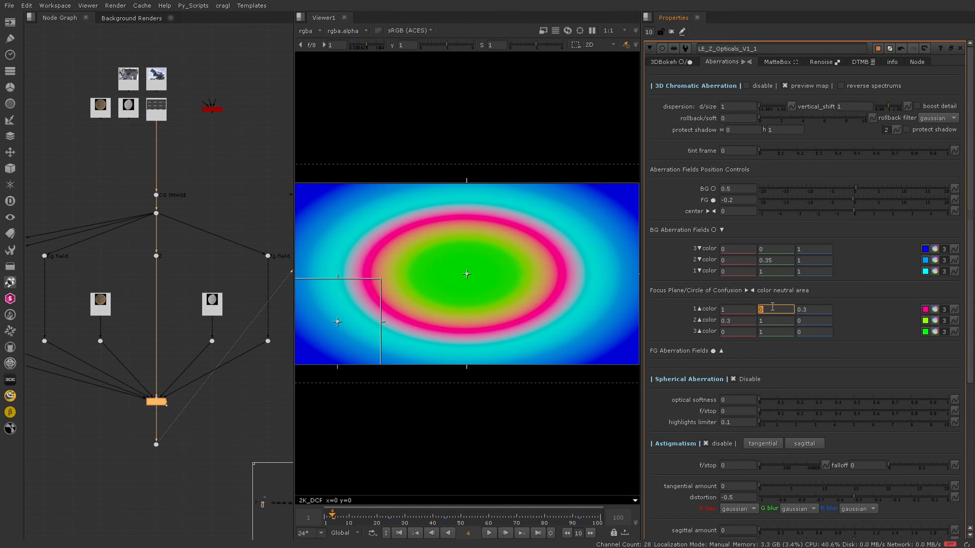
{"action": "key", "text": "Up"}
{"action": "key", "text": "Down"}
{"action": "key", "text": "Down"}
{"action": "key", "text": "Down"}
{"action": "key", "text": "Down"}
{"action": "key", "text": "Down"}
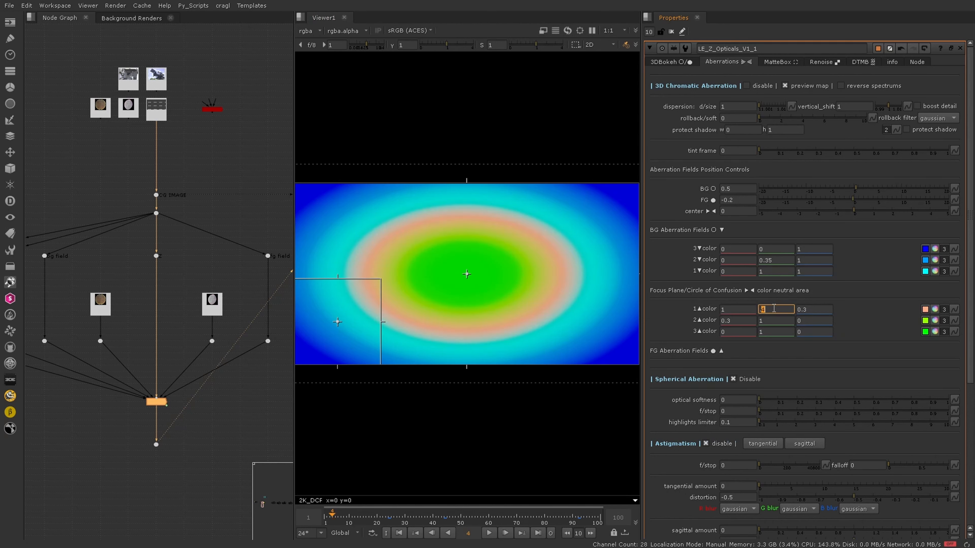
Step: Set the first focus-plane aberration color to 1, 1, 1
{"action": "left_click", "coordinate": [819, 309]}
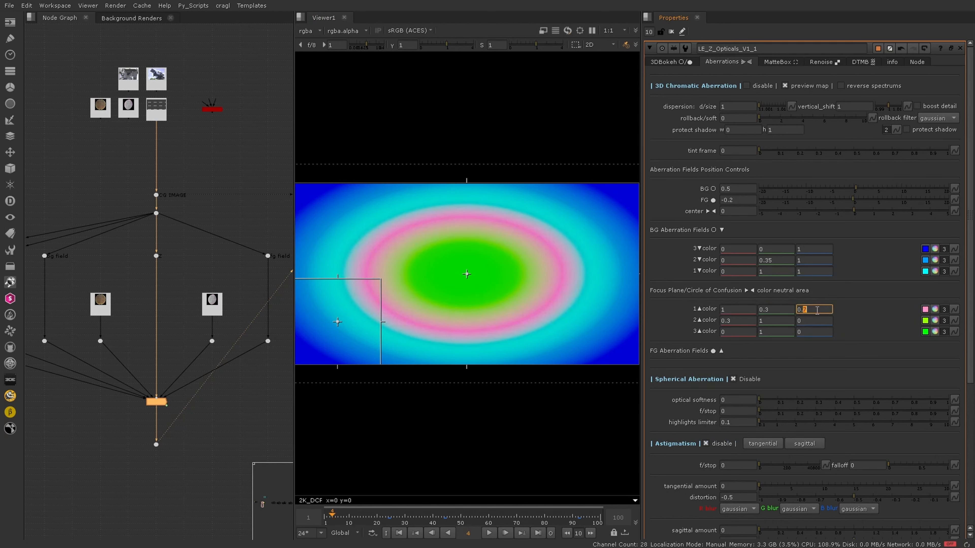
{"action": "left_click", "coordinate": [737, 310]}
{"action": "key", "text": "Up"}
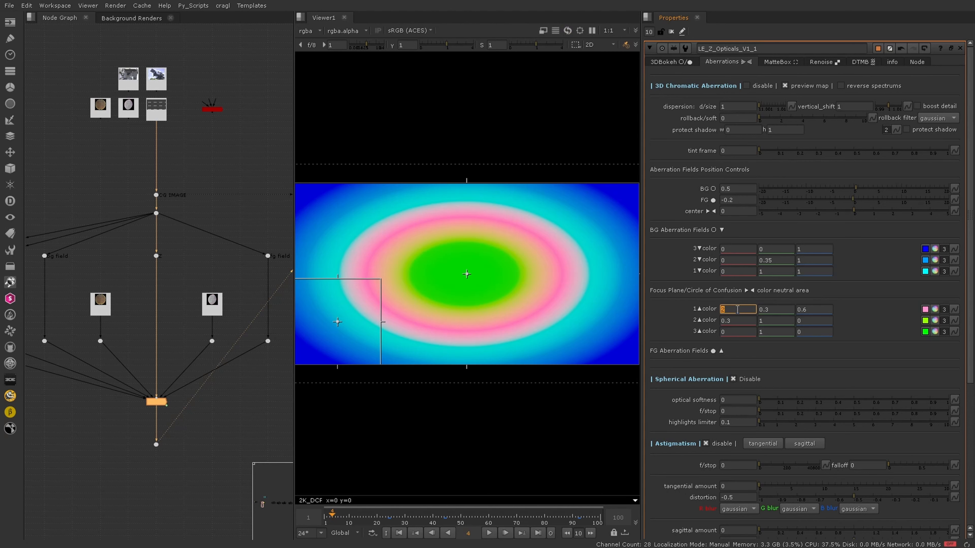
{"action": "key", "text": "Down"}
{"action": "left_click", "coordinate": [778, 309]}
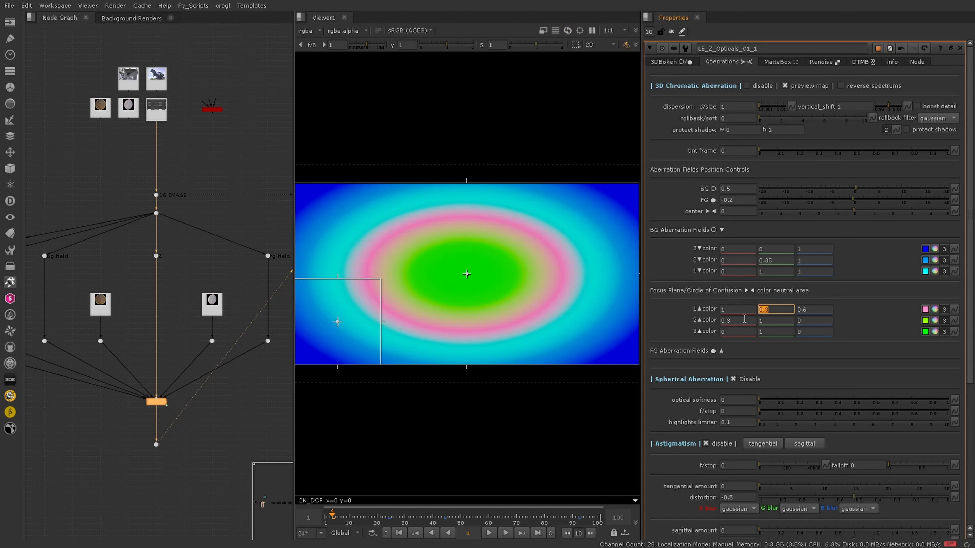
{"action": "type", "text": "1"}
{"action": "key", "text": "Tab"}
{"action": "type", "text": "1"}
{"action": "key", "text": "Return"}
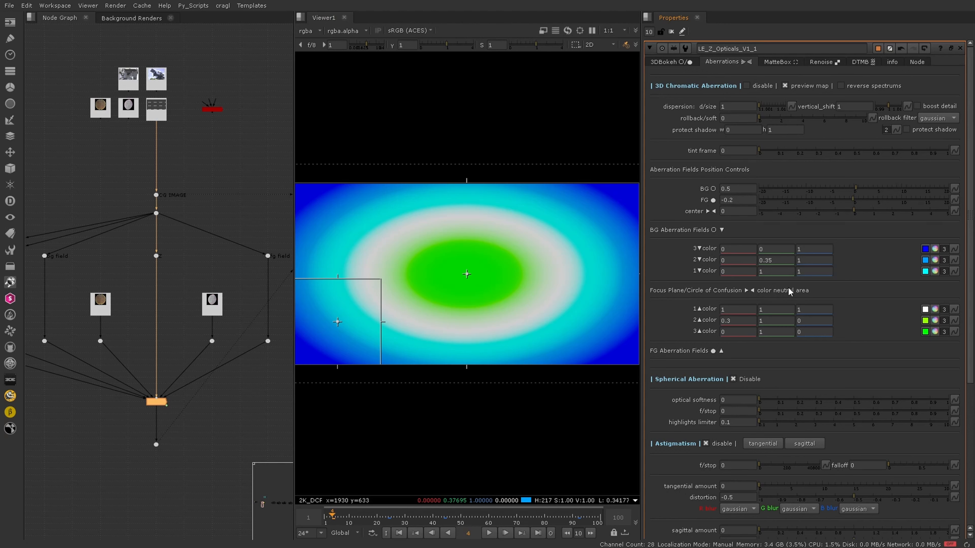
Step: Adjust the first BG aberration color with the color picker to 0.55, 1, 1
{"action": "left_click", "coordinate": [935, 271]}
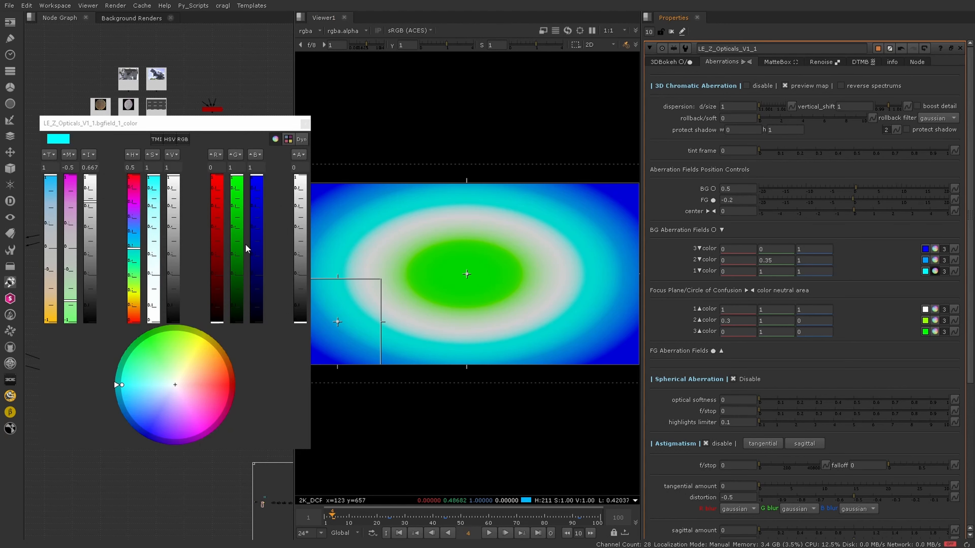
{"action": "left_click_drag", "start_coordinate": [157, 186], "coordinate": [153, 208]}
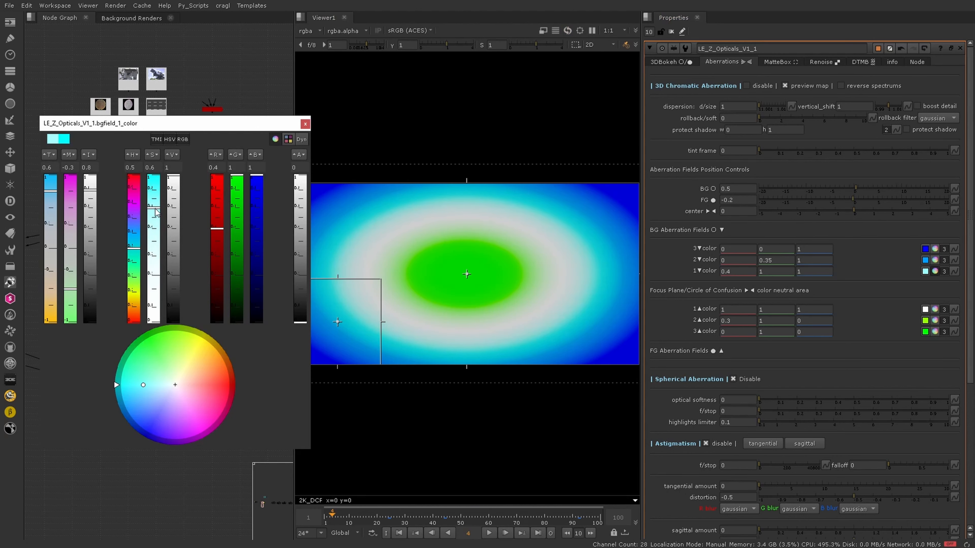
{"action": "left_click", "coordinate": [935, 272]}
{"action": "left_click", "coordinate": [935, 272]}
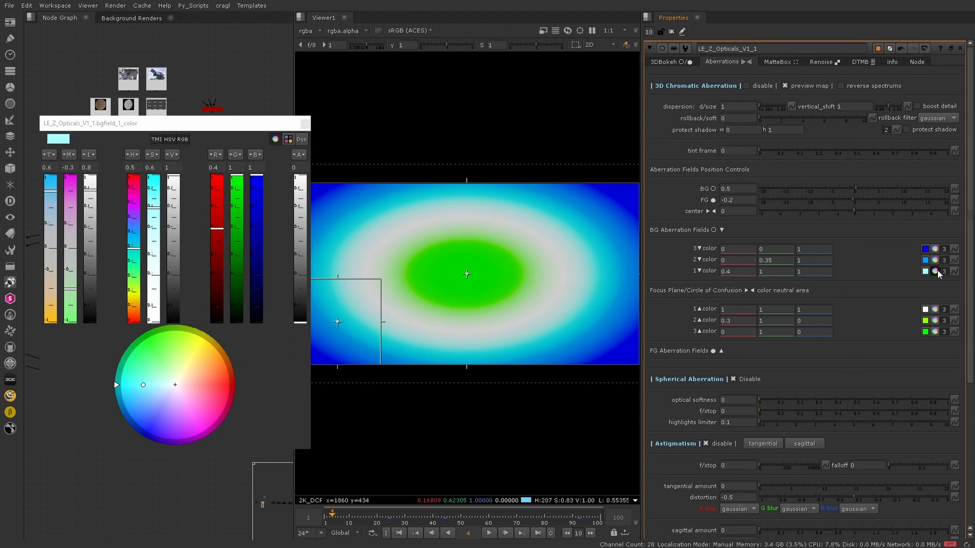
{"action": "mouse_move", "coordinate": [153, 215]}
{"action": "left_mouse_down"}
{"action": "mouse_move", "coordinate": [153, 255]}
{"action": "mouse_move", "coordinate": [154, 225]}
{"action": "left_mouse_up"}
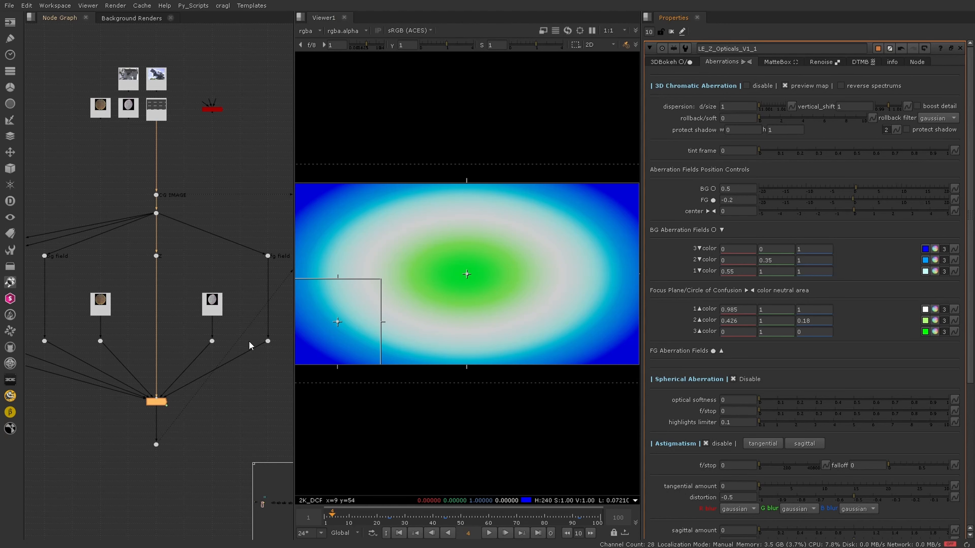
Step: View the HELIOS 58mm lens sample image and its color-correction node in the viewer
{"action": "scroll", "coordinate": [248, 336], "scroll_direction": "up", "scroll_amount": 1}
{"action": "scroll", "coordinate": [247, 333], "scroll_direction": "down", "scroll_amount": 7}
{"action": "scroll", "coordinate": [134, 296], "scroll_direction": "up", "scroll_amount": 5}
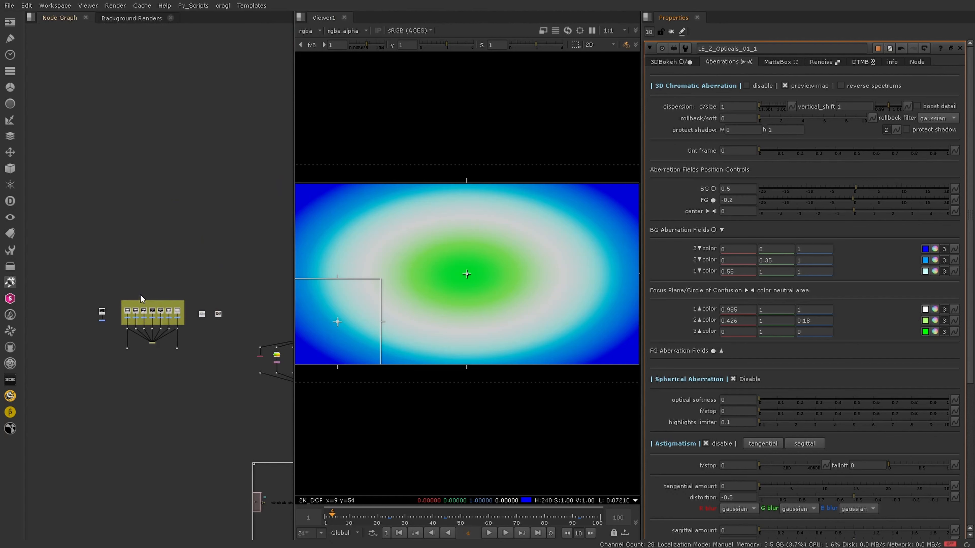
{"action": "scroll", "coordinate": [57, 284], "scroll_direction": "up", "scroll_amount": 4}
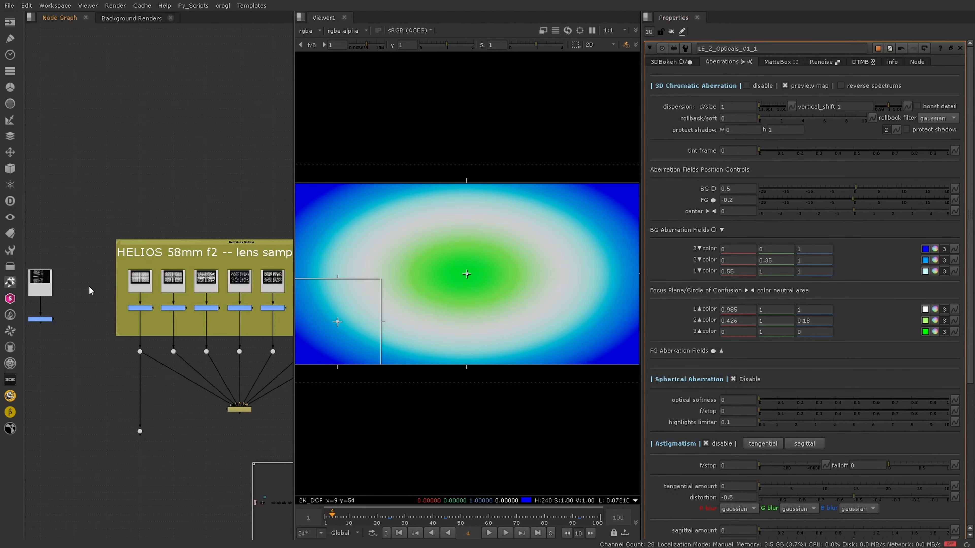
{"action": "left_click", "coordinate": [58, 283]}
{"action": "key", "text": "1"}
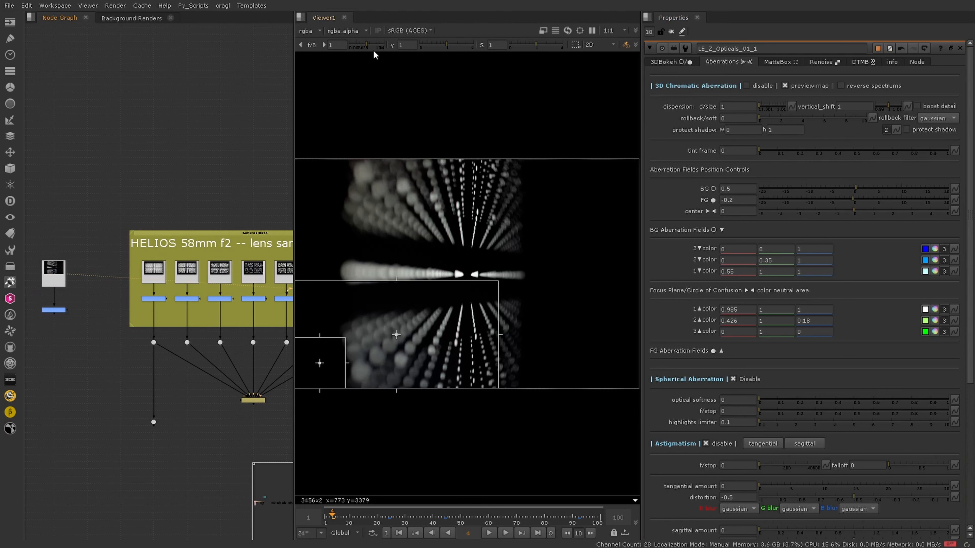
{"action": "left_click_drag", "start_coordinate": [376, 46], "coordinate": [374, 46]}
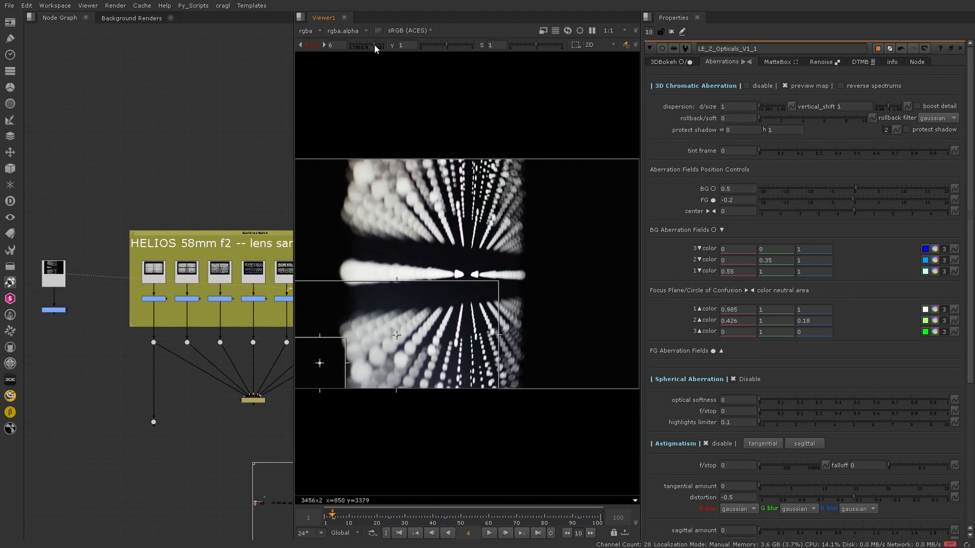
{"action": "left_click", "coordinate": [53, 310]}
{"action": "key", "text": "1"}
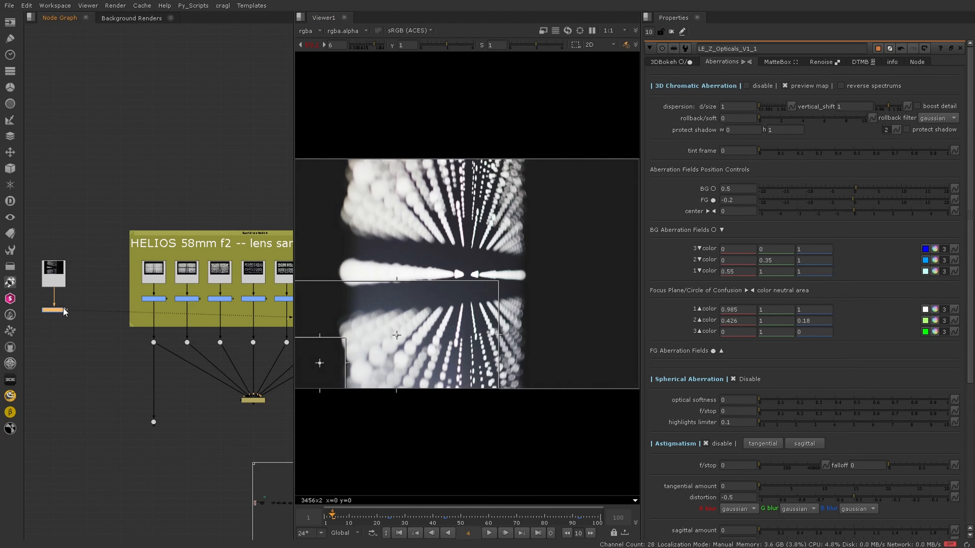
Step: Raise the ColorCorrect node's master saturation to 3
{"action": "left_click", "coordinate": [311, 45]}
{"action": "scroll", "coordinate": [464, 284], "scroll_direction": "up", "scroll_amount": 10}
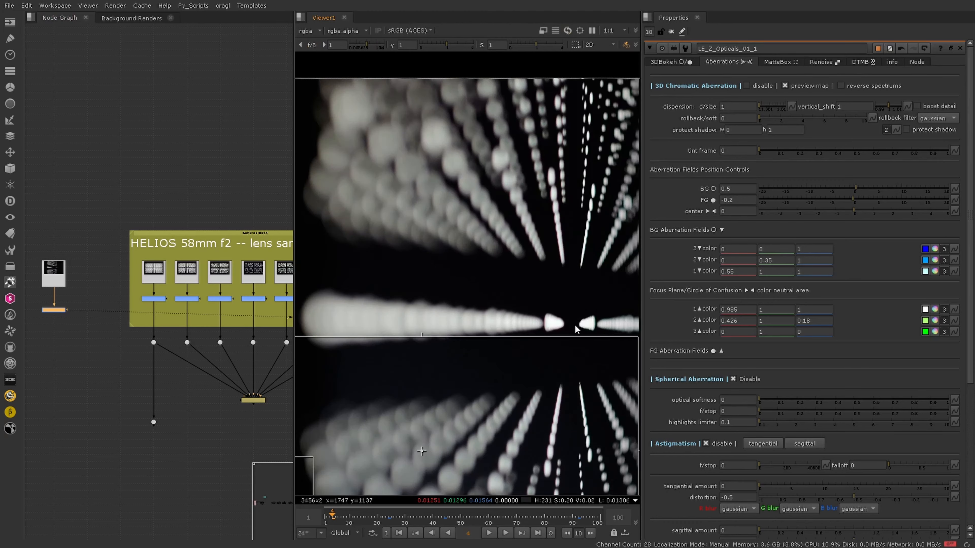
{"action": "double_click", "coordinate": [54, 310]}
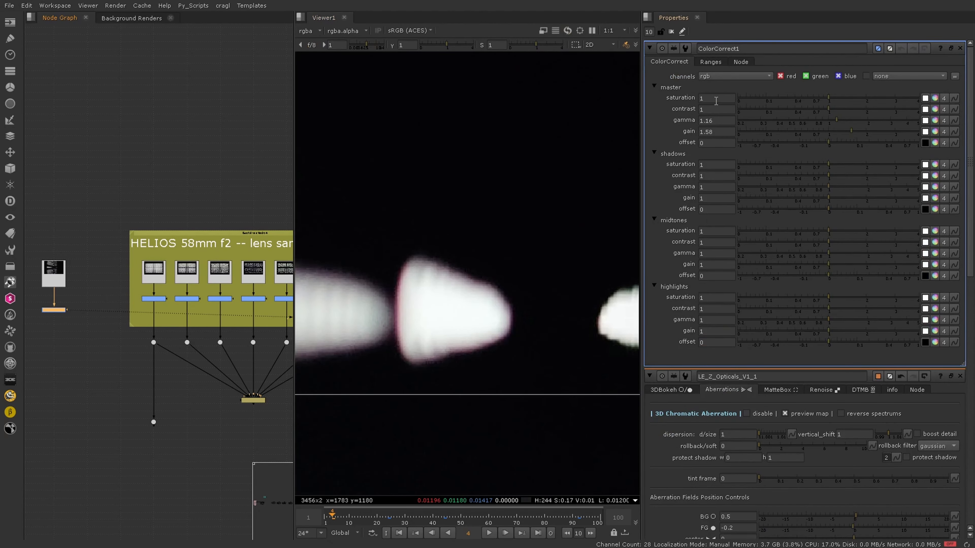
{"action": "left_click", "coordinate": [716, 99]}
{"action": "type", "text": "3"}
{"action": "key", "text": "Return"}
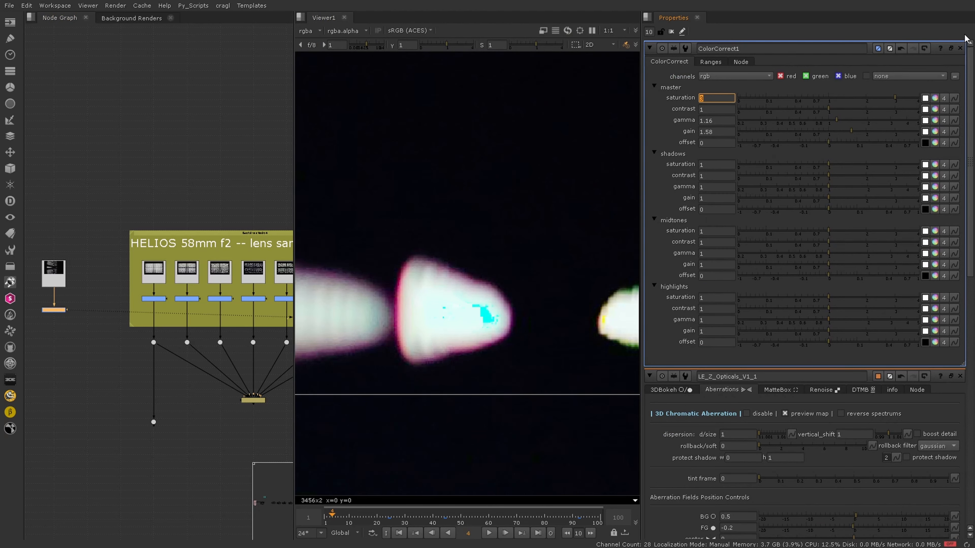
{"action": "left_click", "coordinate": [960, 48]}
Step: Sample the third BG aberration color from the magenta fringe of a bokeh in the lens sample image
{"action": "middle_click_drag", "start_coordinate": [577, 294], "coordinate": [409, 246]}
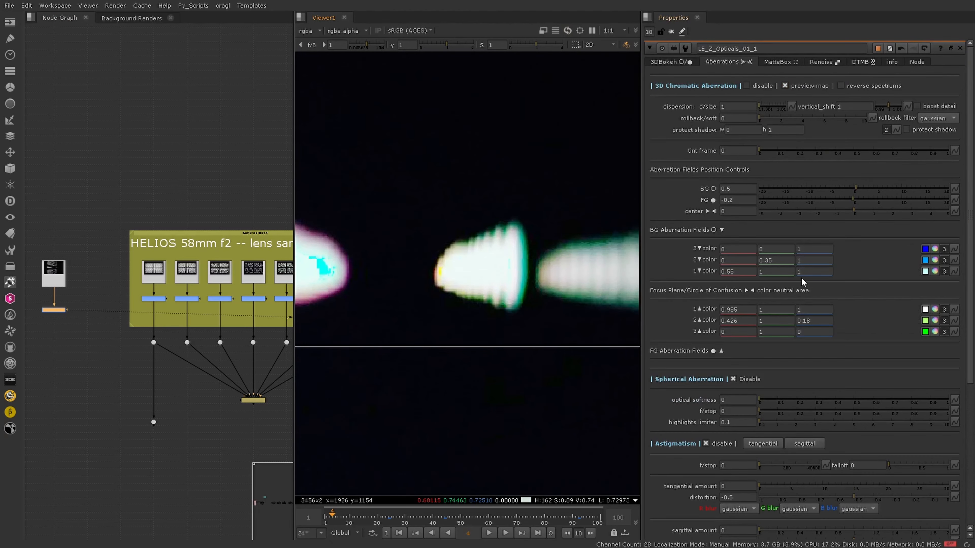
{"action": "middle_click_drag", "start_coordinate": [302, 279], "coordinate": [630, 297]}
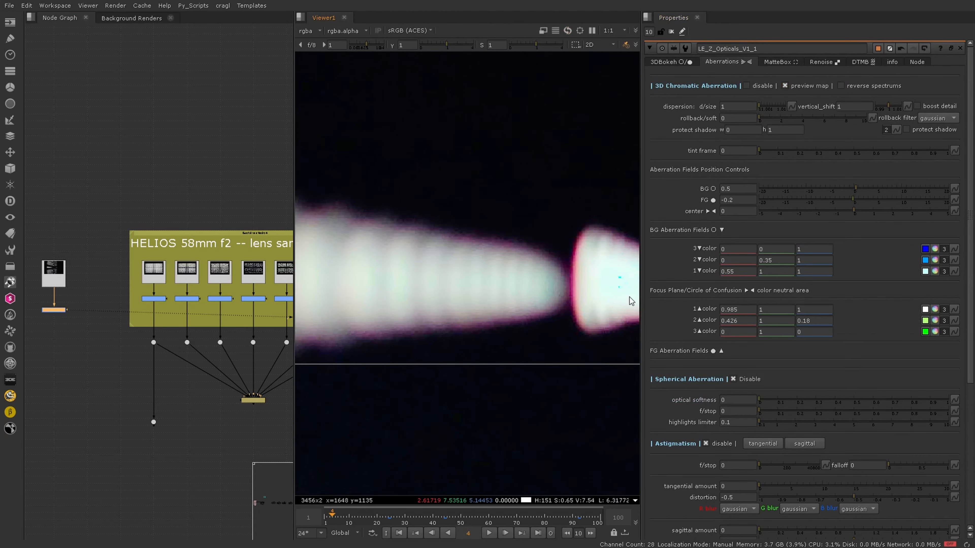
{"action": "left_click", "coordinate": [925, 249]}
{"action": "scroll", "coordinate": [581, 274], "scroll_direction": "up", "scroll_amount": 3}
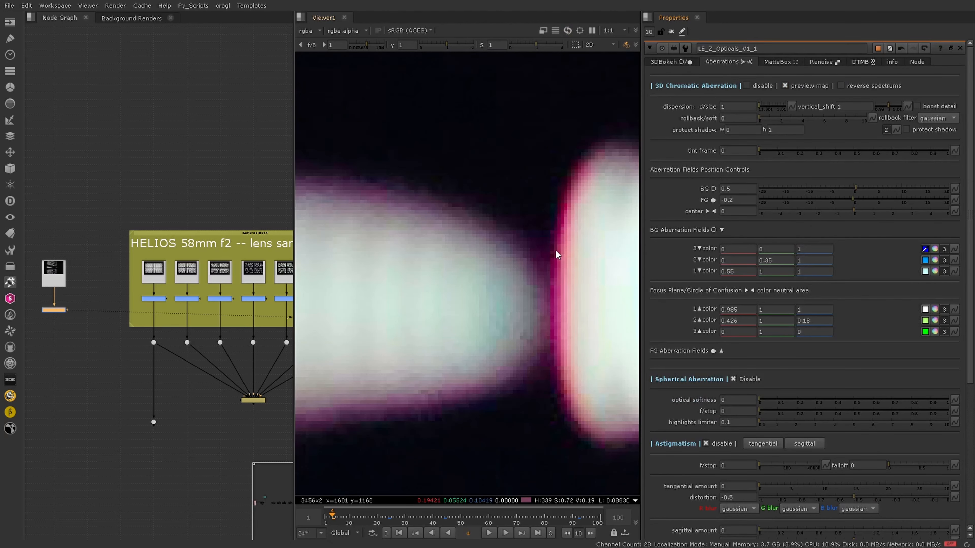
{"action": "left_click_drag", "start_coordinate": [560, 263], "coordinate": [559, 274], "text": "ctrl+shift"}
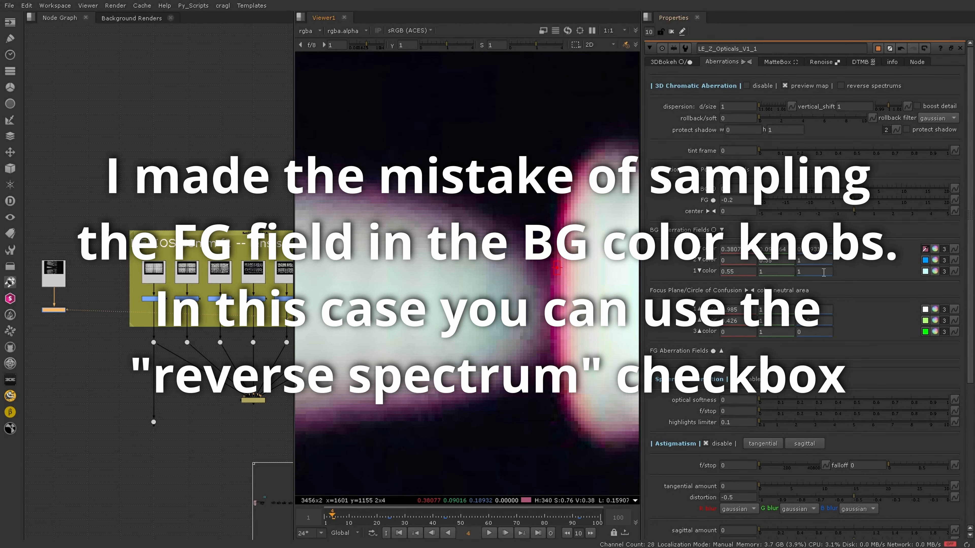
{"action": "left_click", "coordinate": [925, 261]}
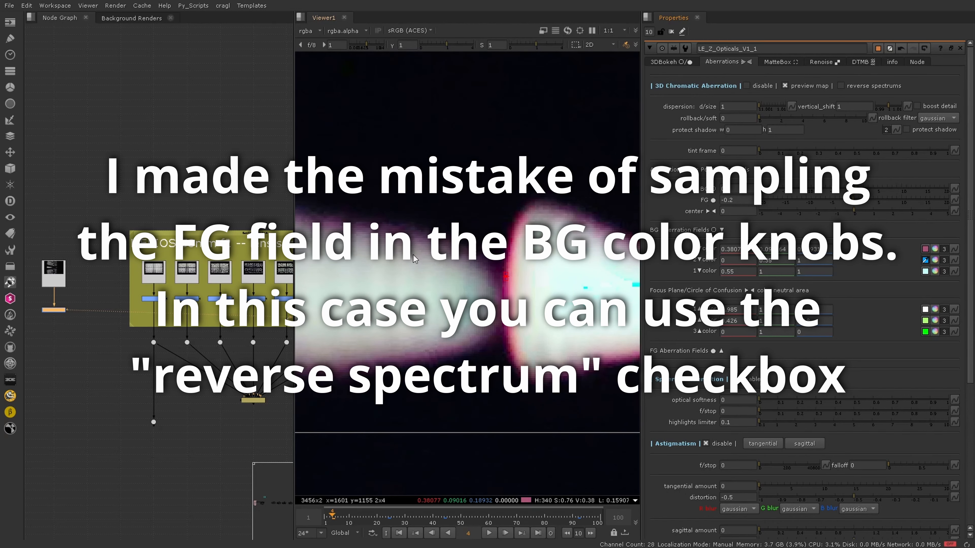
{"action": "left_click", "coordinate": [925, 249]}
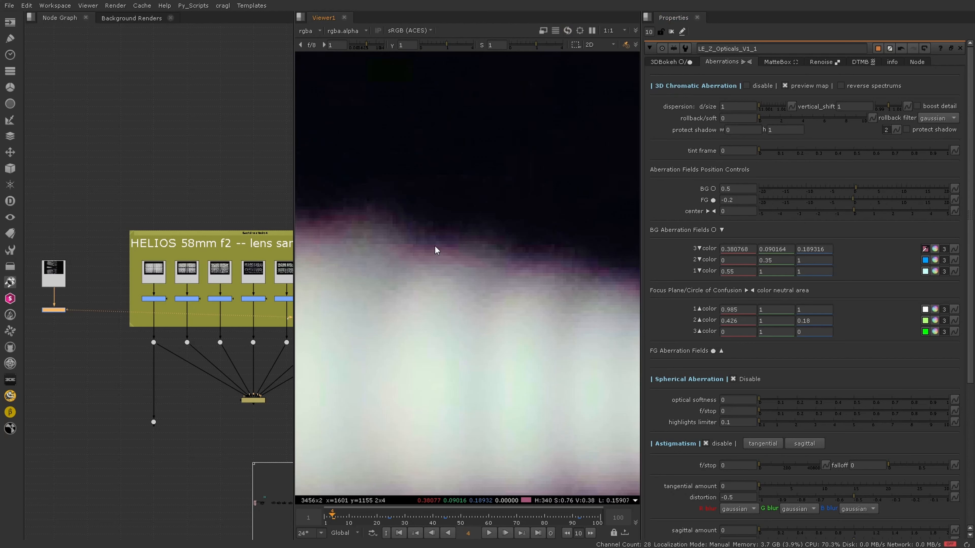
{"action": "left_click_drag", "start_coordinate": [448, 241], "coordinate": [432, 247], "text": "ctrl"}
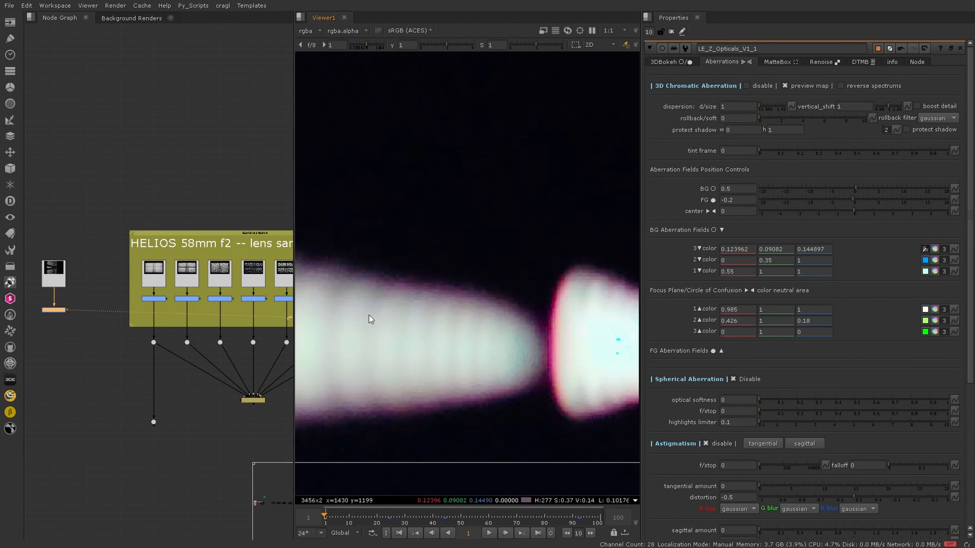
{"action": "left_click", "coordinate": [481, 335], "text": "ctrl"}
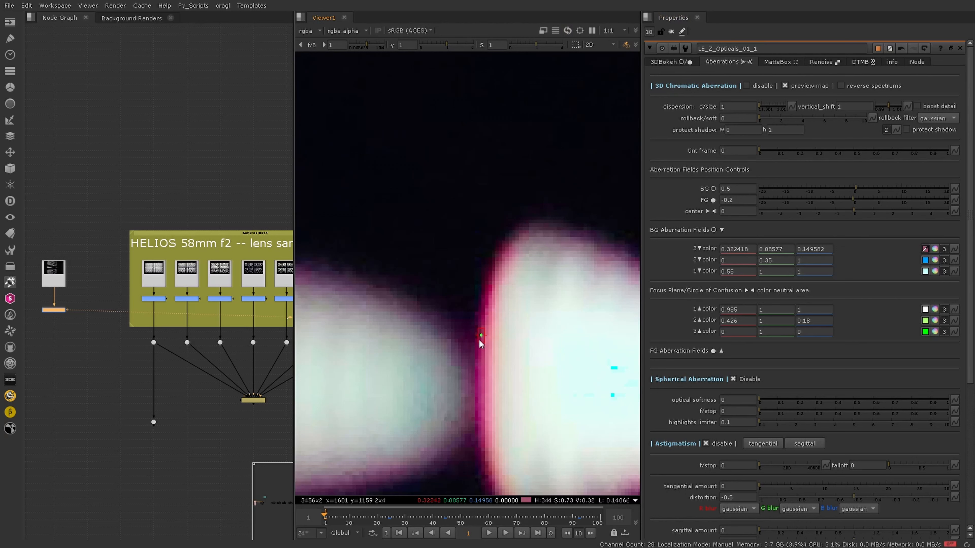
Step: Sample the second and first BG aberration colors from the bokeh's magenta edge
{"action": "left_click", "coordinate": [925, 260]}
{"action": "left_click", "coordinate": [481, 333], "text": "ctrl"}
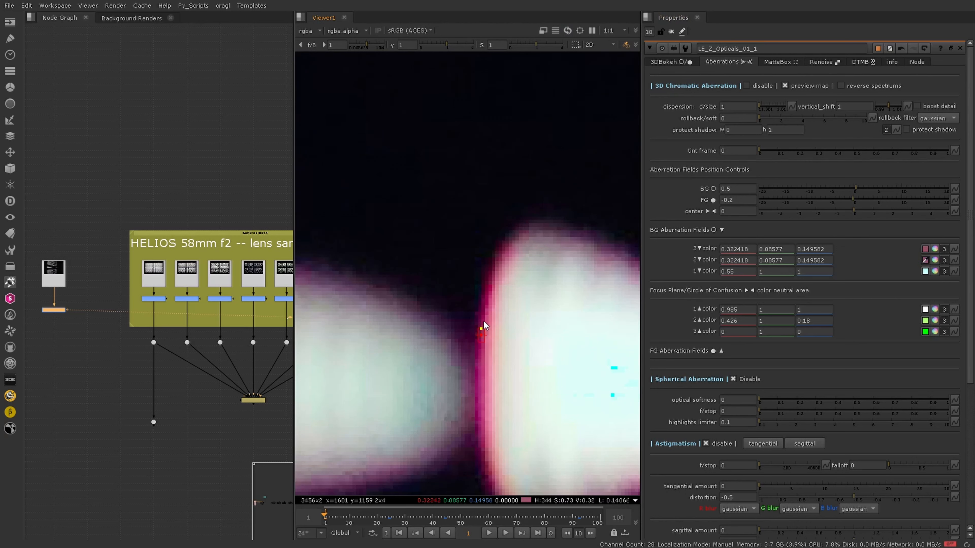
{"action": "left_click", "coordinate": [483, 340], "text": "ctrl"}
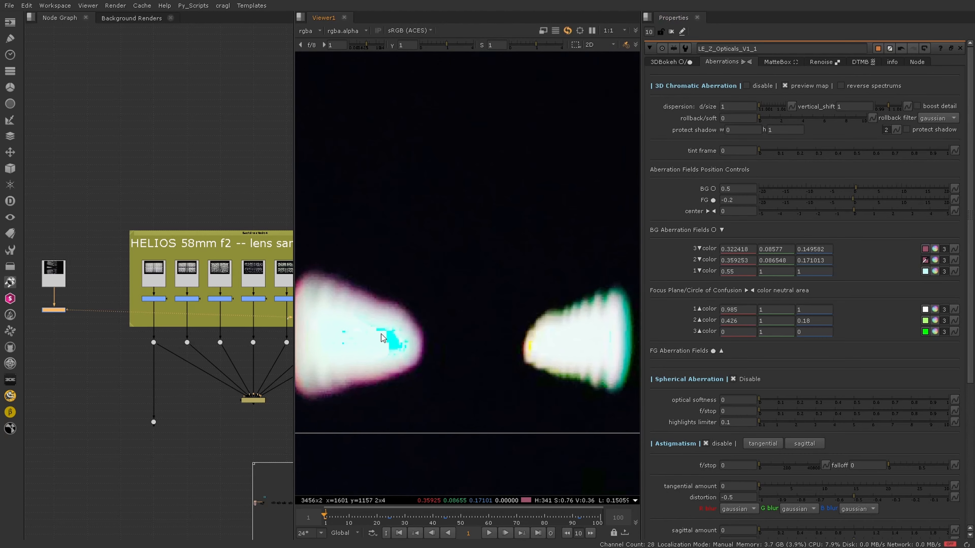
{"action": "left_click", "coordinate": [925, 271]}
{"action": "left_click", "coordinate": [408, 345], "text": "ctrl"}
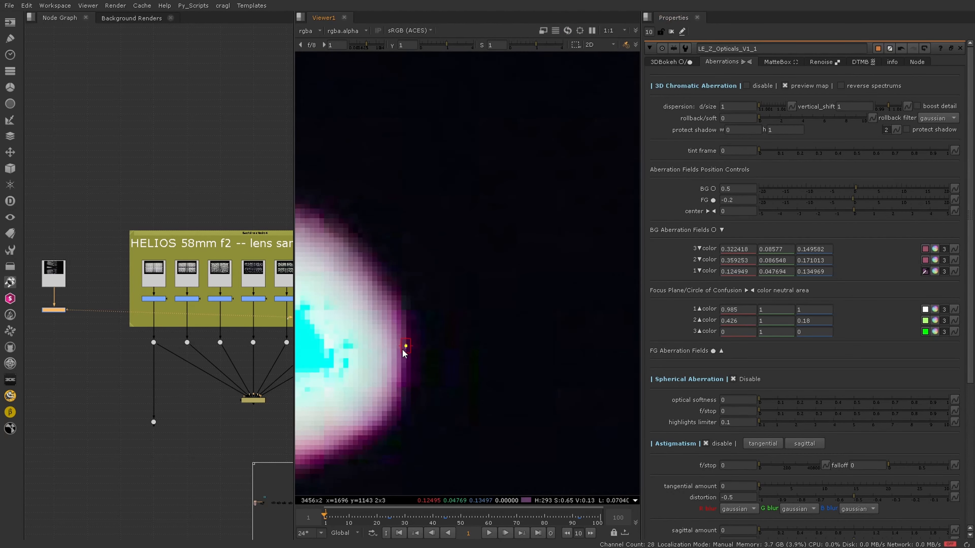
Step: Sample the first focus-plane aberration color from the edge of a sharper bokeh
{"action": "scroll", "coordinate": [371, 339], "scroll_direction": "down", "scroll_amount": 3}
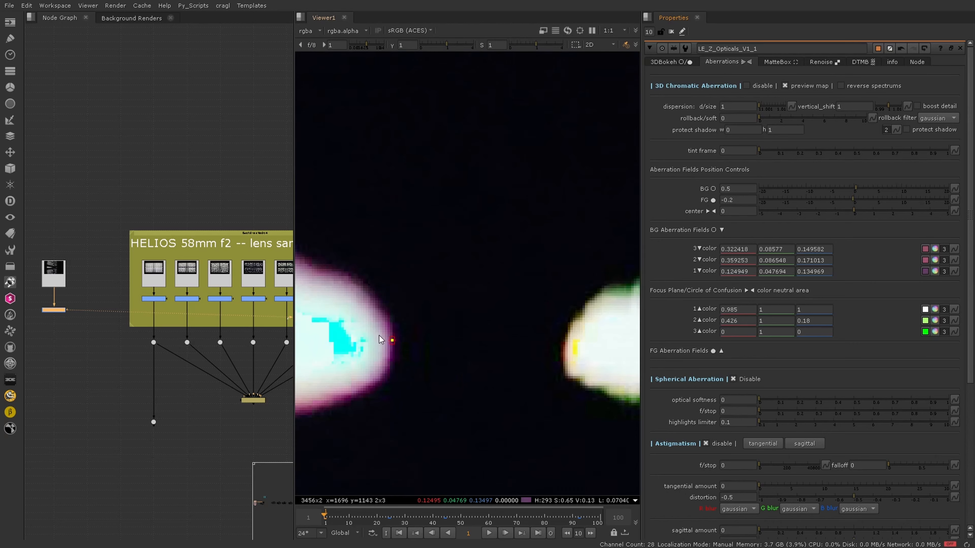
{"action": "middle_click_drag", "start_coordinate": [545, 353], "coordinate": [312, 331]}
{"action": "left_click", "coordinate": [926, 308]}
{"action": "left_click", "coordinate": [926, 309]}
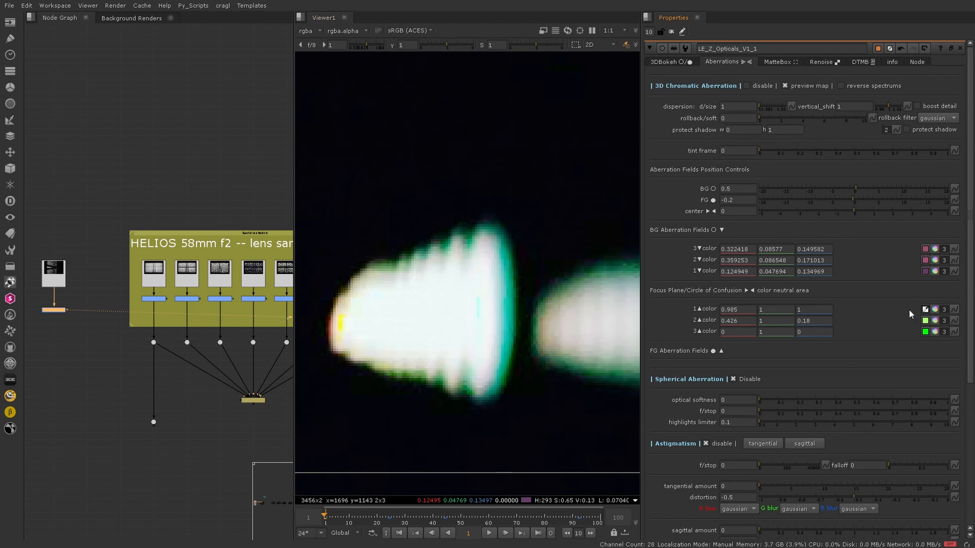
{"action": "left_click", "coordinate": [375, 265], "text": "ctrl"}
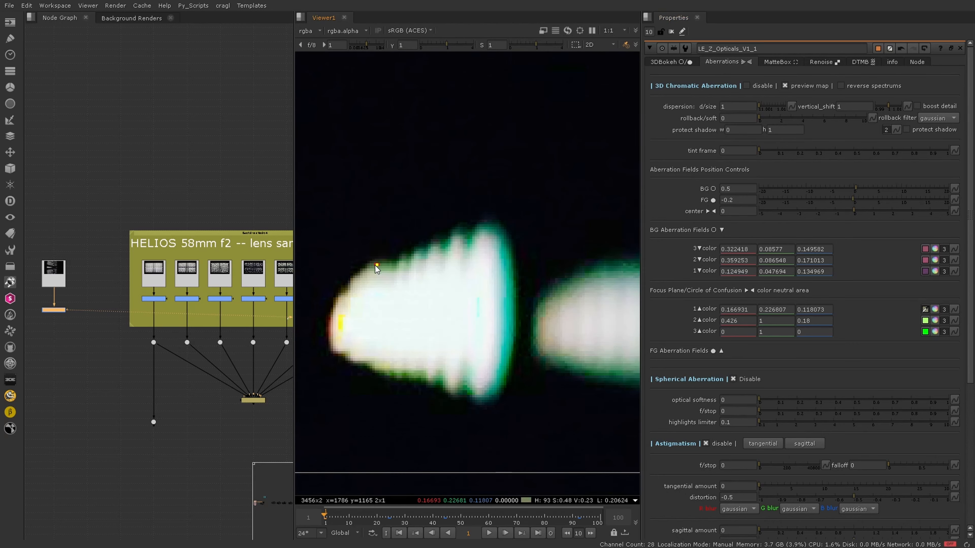
Step: Sample the second focus-plane aberration color from a bokeh's greenish edge
{"action": "left_click", "coordinate": [925, 321]}
{"action": "scroll", "coordinate": [374, 295], "scroll_direction": "down", "scroll_amount": 1}
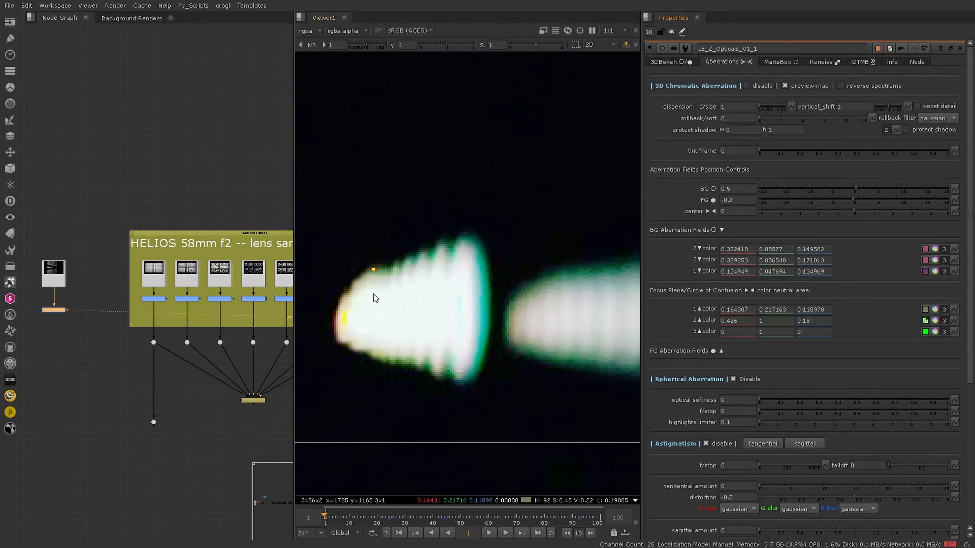
{"action": "middle_click_drag", "start_coordinate": [408, 295], "coordinate": [266, 296]}
{"action": "left_click", "coordinate": [381, 274], "text": "ctrl"}
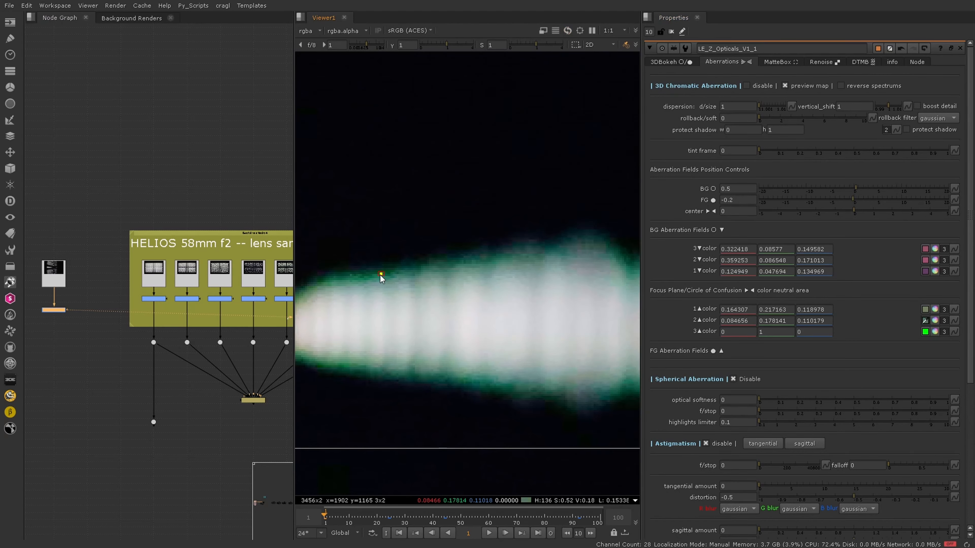
Step: Sample the third focus-plane aberration color from the upper edge of a blurred bokeh streak
{"action": "left_click", "coordinate": [926, 332]}
{"action": "scroll", "coordinate": [502, 337], "scroll_direction": "down", "scroll_amount": 2}
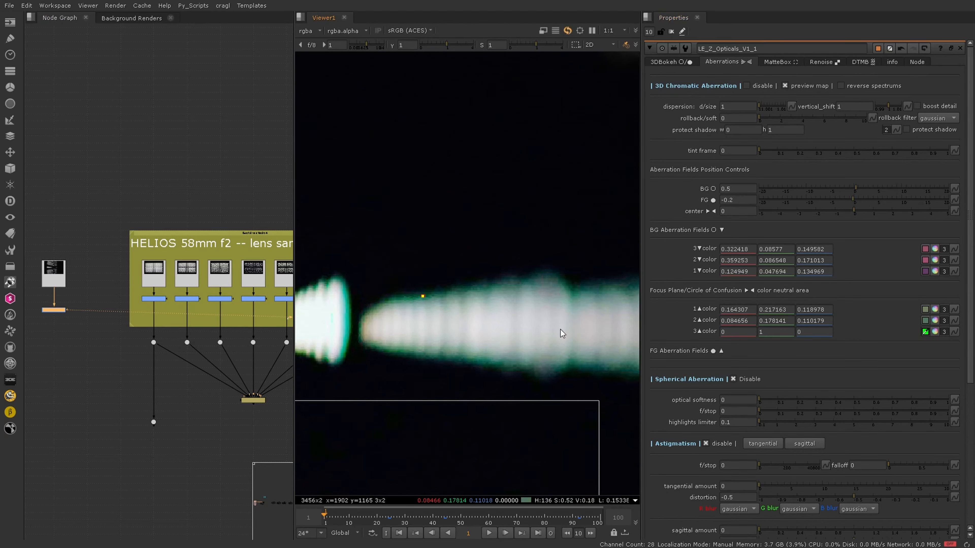
{"action": "middle_click_drag", "start_coordinate": [561, 332], "coordinate": [316, 327]}
{"action": "scroll", "coordinate": [596, 280], "scroll_direction": "up", "scroll_amount": 2}
{"action": "left_click", "coordinate": [588, 270], "text": "ctrl"}
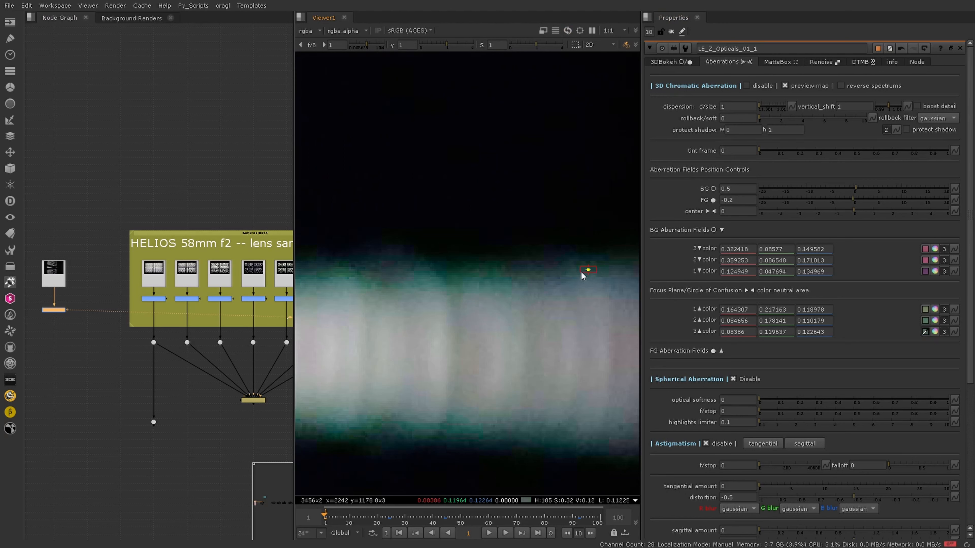
{"action": "left_click", "coordinate": [925, 332]}
{"action": "left_click", "coordinate": [443, 313], "text": "ctrl"}
{"action": "scroll", "coordinate": [508, 323], "scroll_direction": "down", "scroll_amount": 4}
{"action": "middle_click_drag", "start_coordinate": [581, 343], "coordinate": [446, 357]}
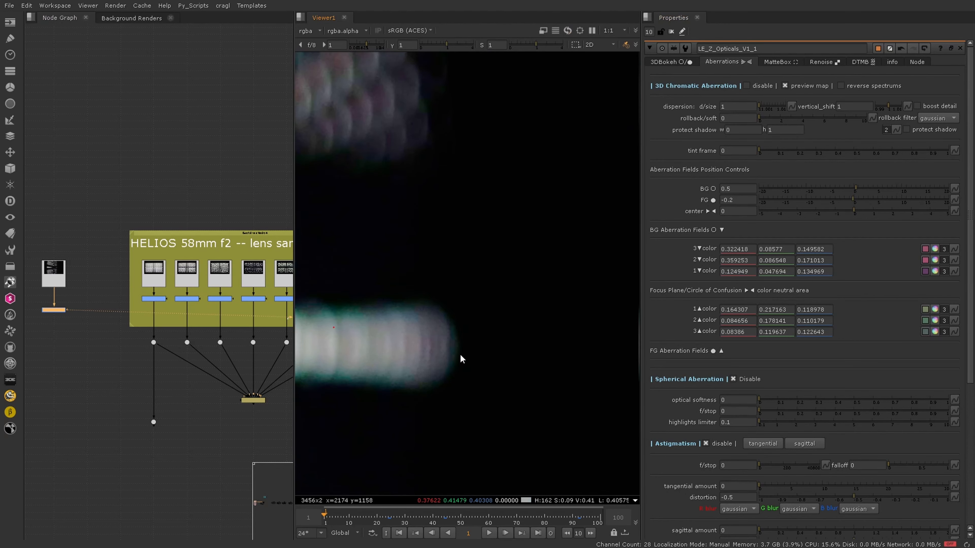
{"action": "key", "text": "f"}
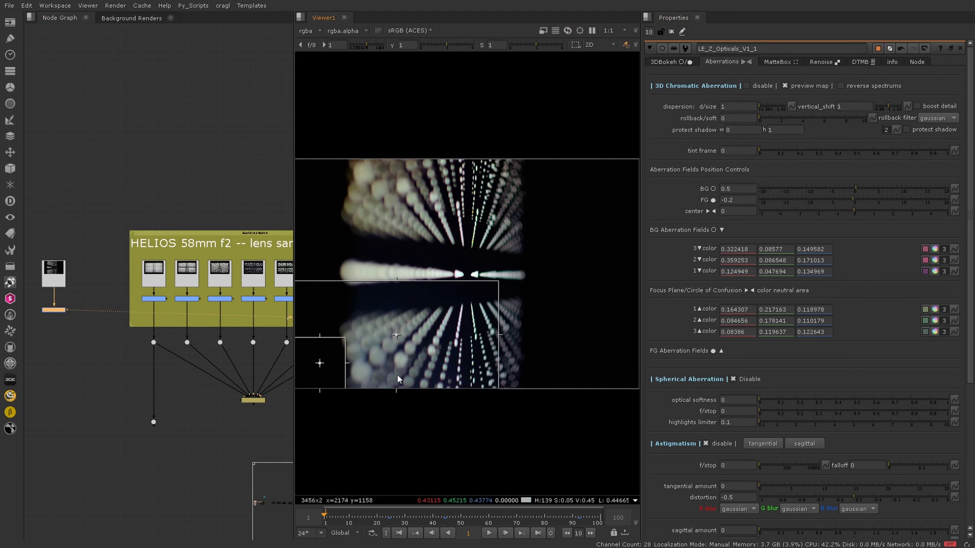
Step: Navigate the node graph to the test setup and compare the dot-grid source with the optics output's aberration preview map in the viewer
{"action": "scroll", "coordinate": [130, 377], "scroll_direction": "down", "scroll_amount": 5}
{"action": "middle_click_drag", "start_coordinate": [204, 392], "coordinate": [2, 327]}
{"action": "scroll", "coordinate": [256, 372], "scroll_direction": "up", "scroll_amount": 4}
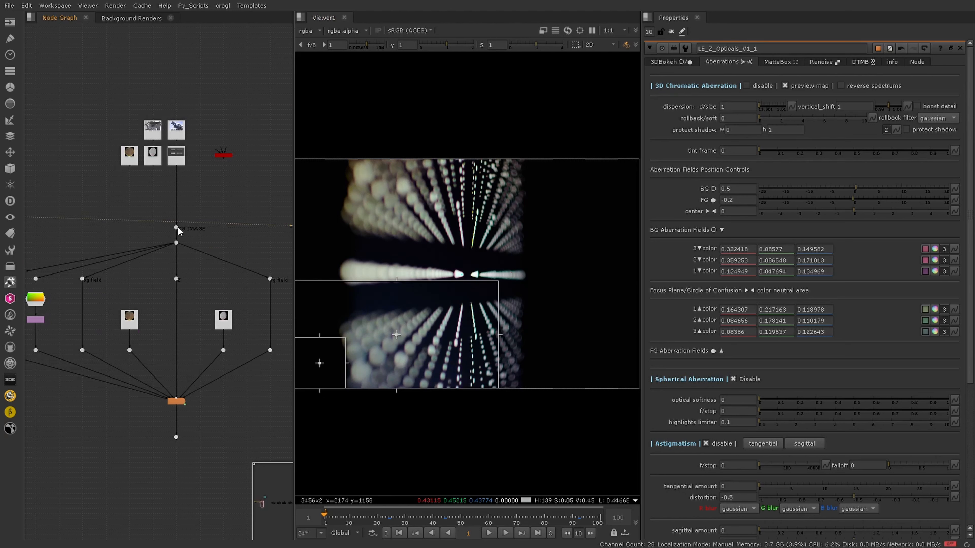
{"action": "left_click", "coordinate": [176, 278]}
{"action": "key", "text": "1"}
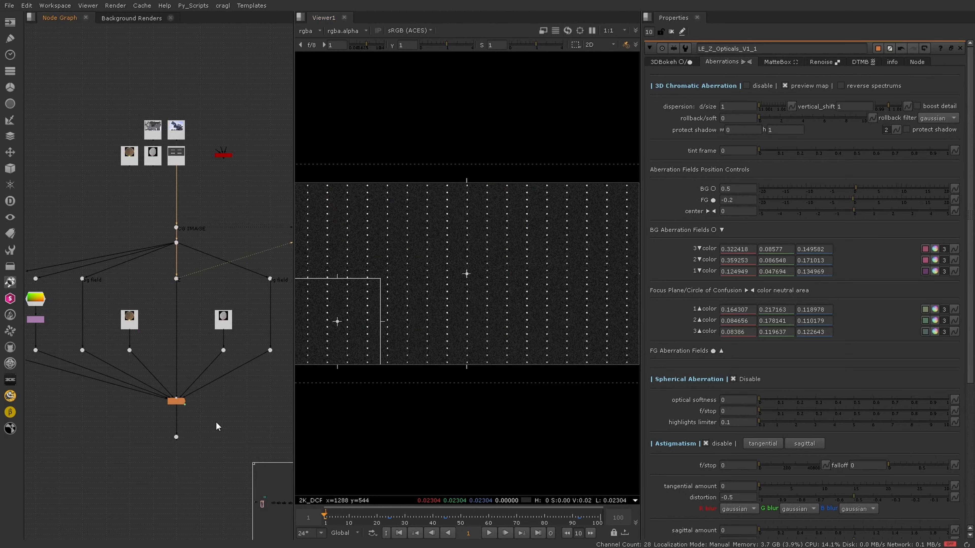
{"action": "left_click", "coordinate": [176, 437]}
{"action": "key", "text": "1"}
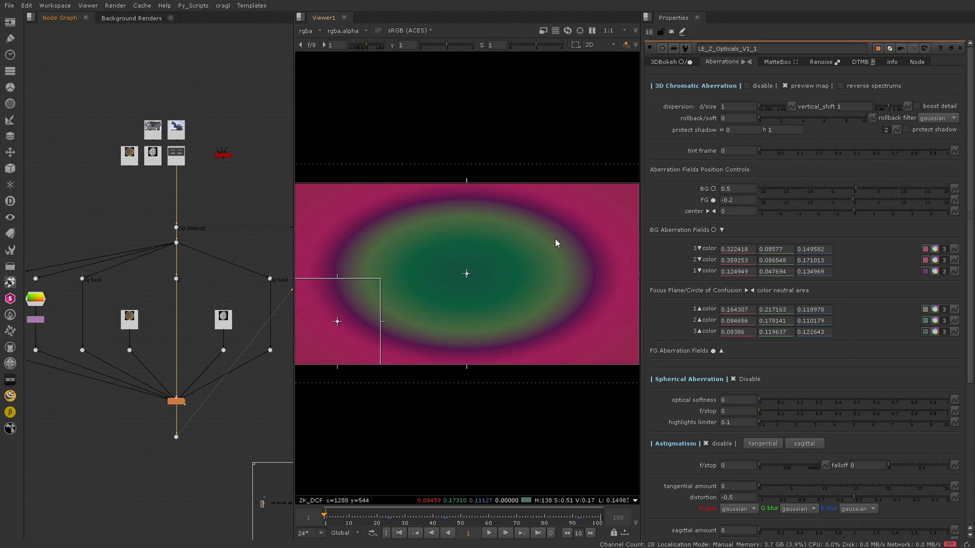
{"action": "left_click", "coordinate": [176, 279]}
{"action": "key", "text": "1"}
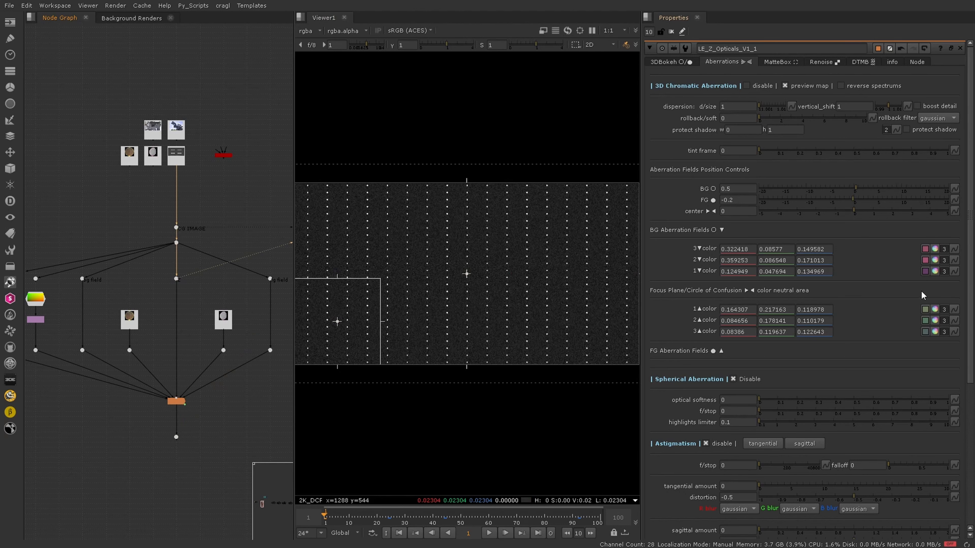
Step: Open the third BG aberration color's color picker to inspect it, zoom the viewer, and close the picker
{"action": "left_click", "coordinate": [936, 249]}
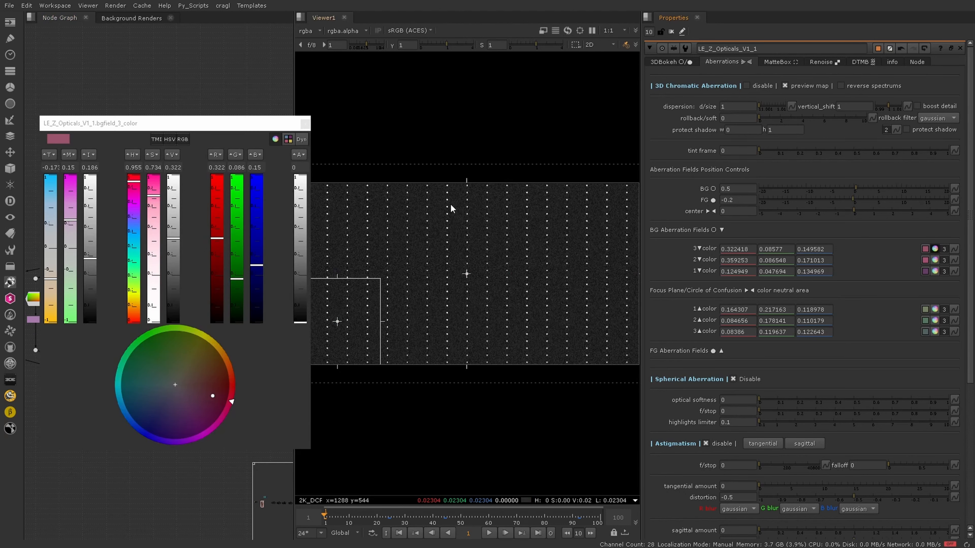
{"action": "scroll", "coordinate": [473, 221], "scroll_direction": "up", "scroll_amount": 4}
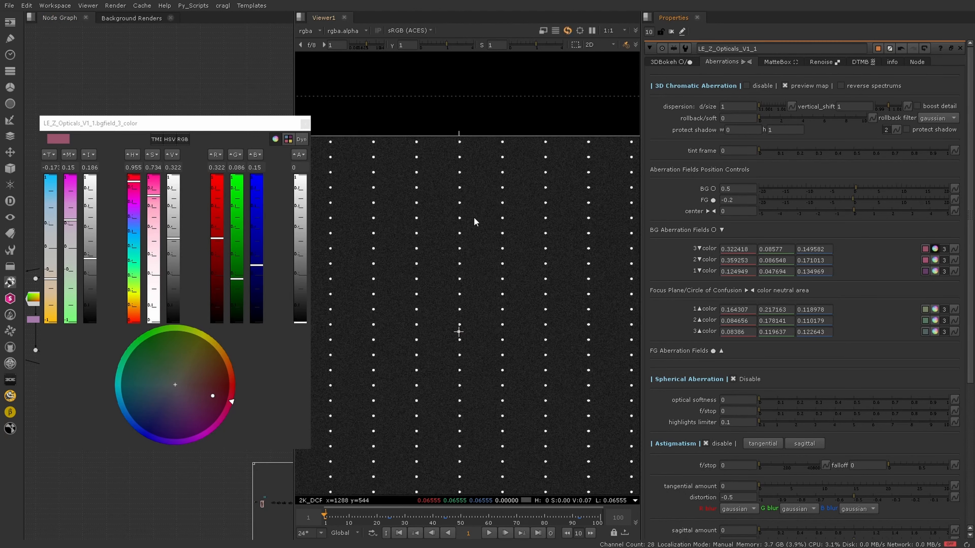
{"action": "left_click", "coordinate": [305, 123]}
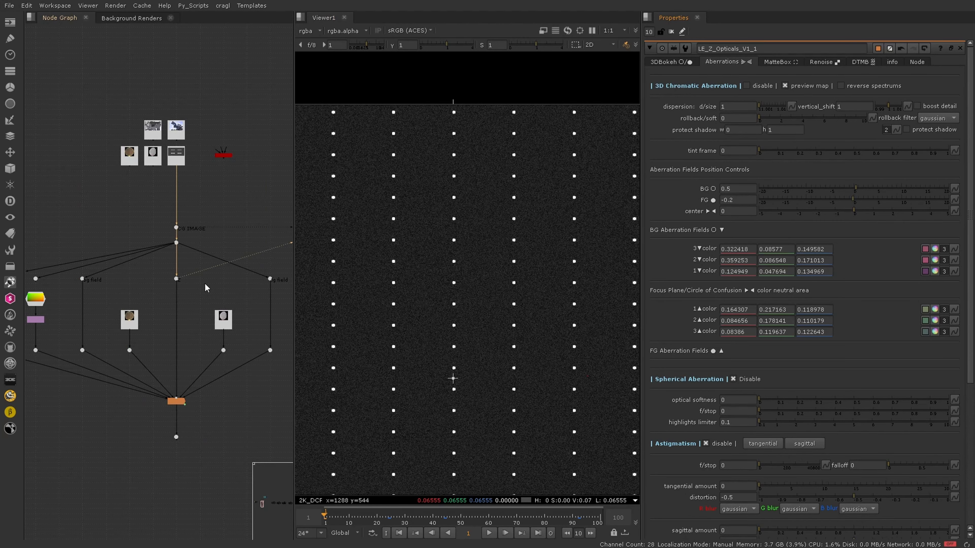